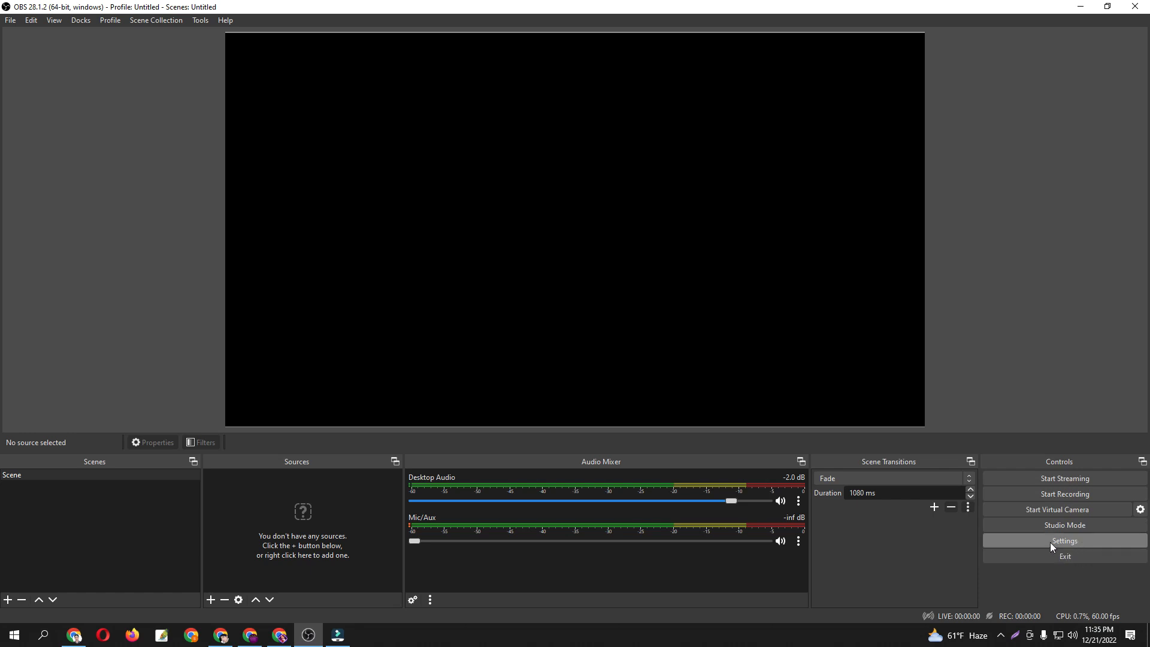
# - Open the OBS settings and look through the General options, from Output and Source Alignment Snapping down to Multiview
pyautogui.click(1070, 541)
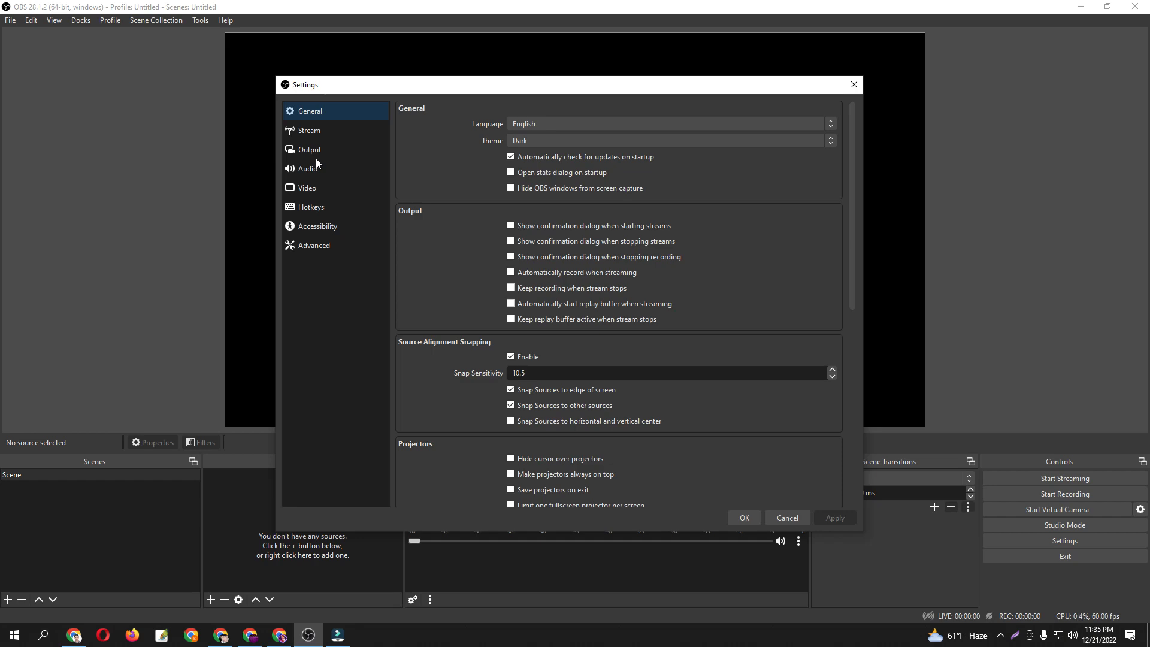
pyautogui.scroll(-5, 690, 366)
pyautogui.scroll(-5, 650, 344)
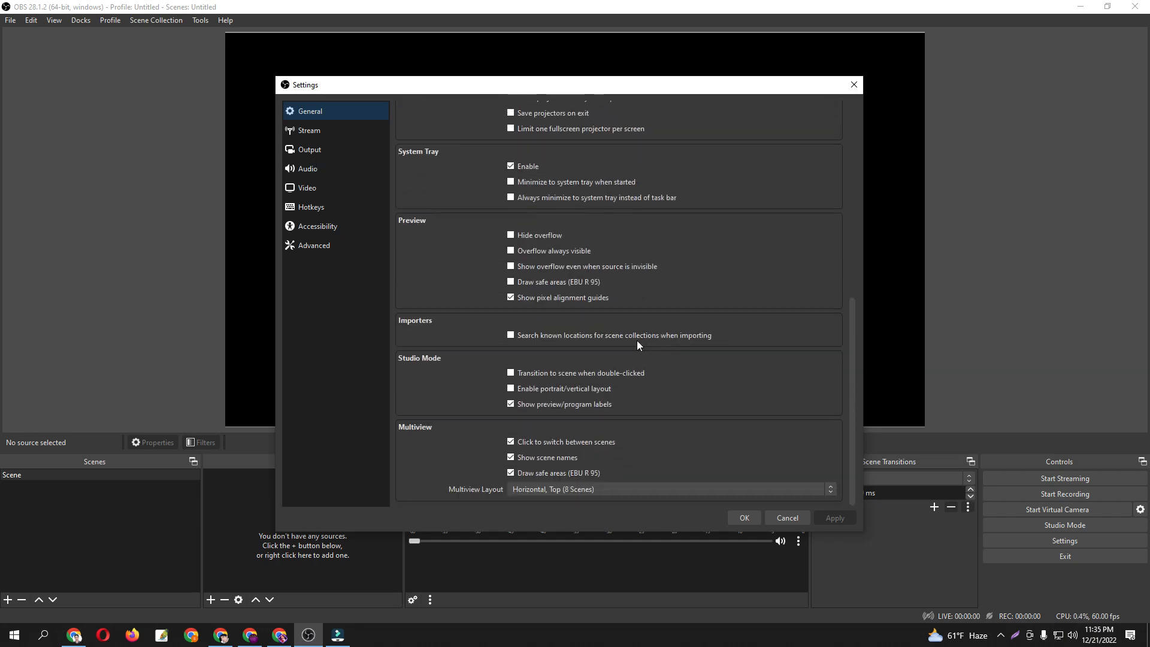
pyautogui.scroll(8, 634, 343)
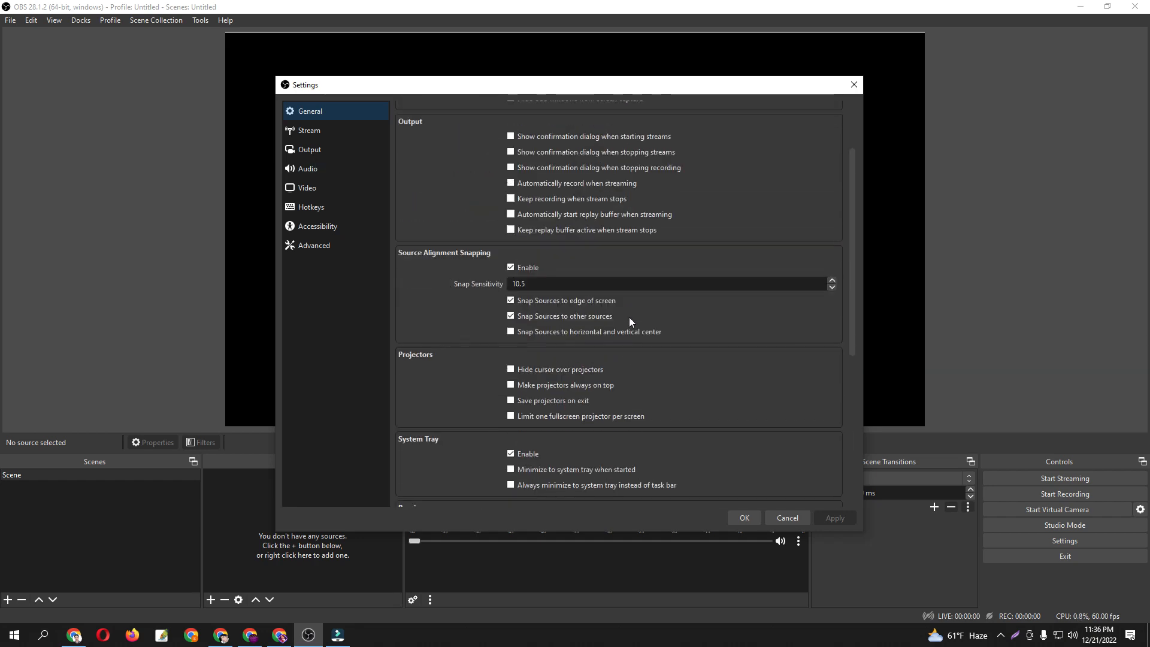
pyautogui.scroll(3, 630, 325)
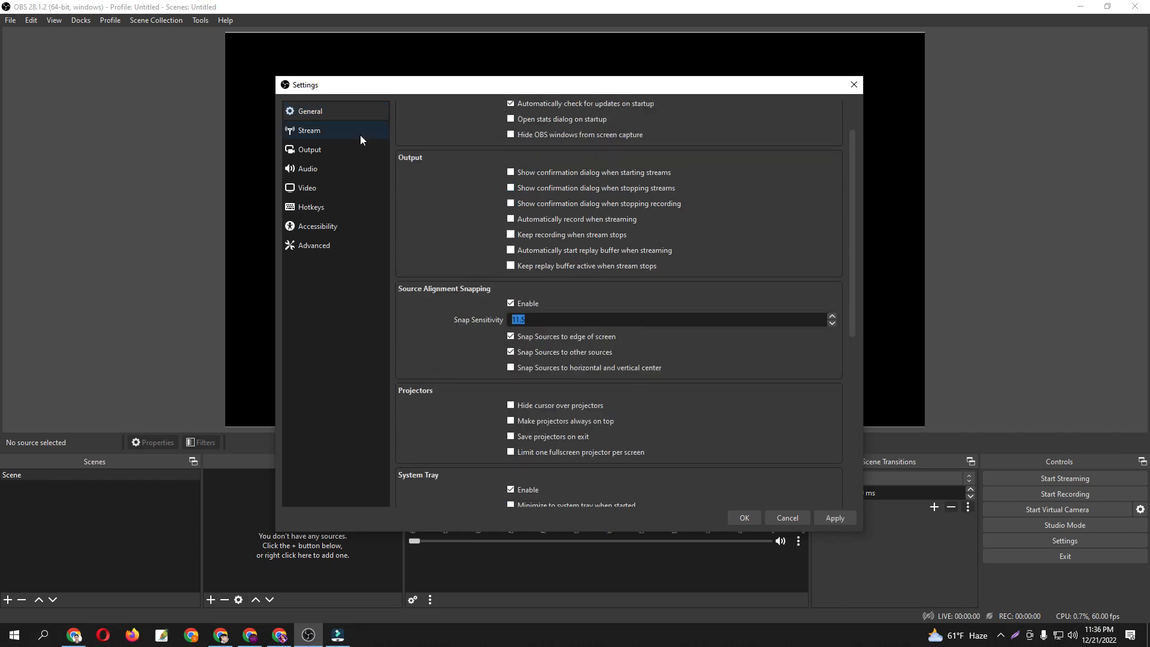
# - Browse the full list of available streaming services in the Stream settings
pyautogui.click(308, 131)
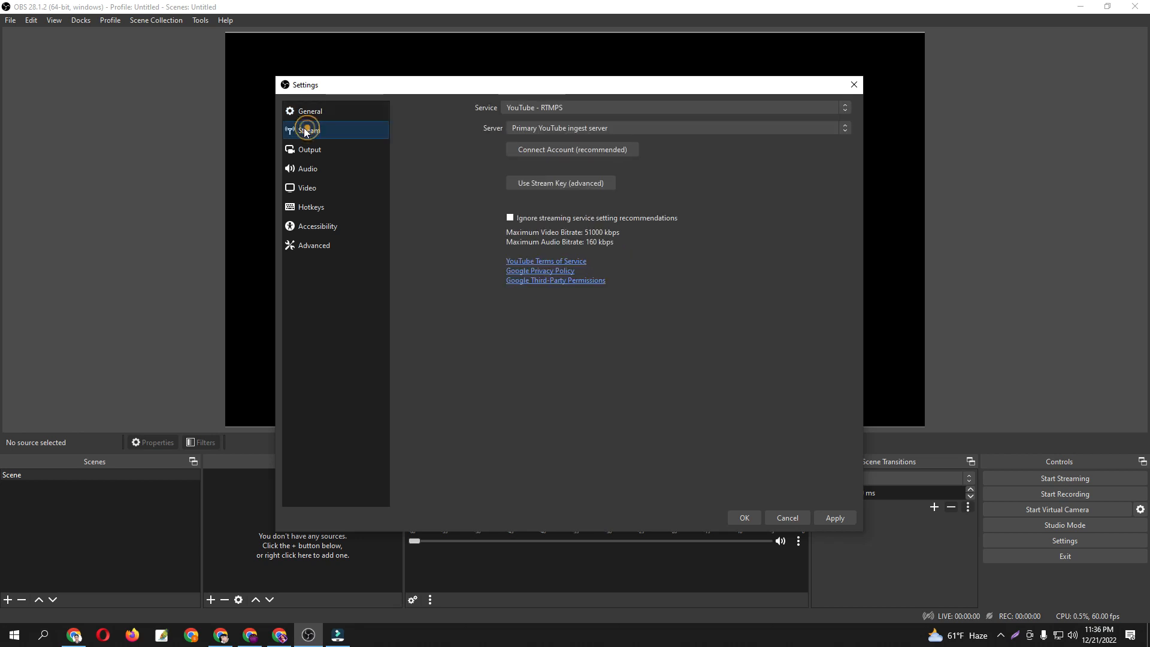
pyautogui.click(539, 113)
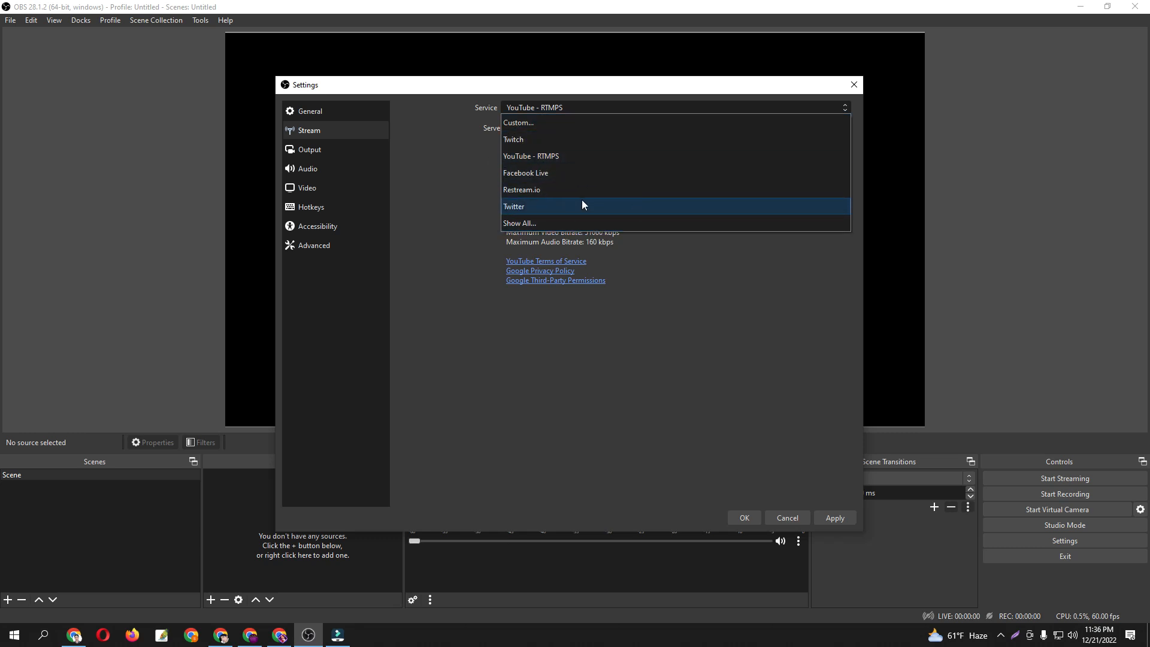
pyautogui.click(548, 224)
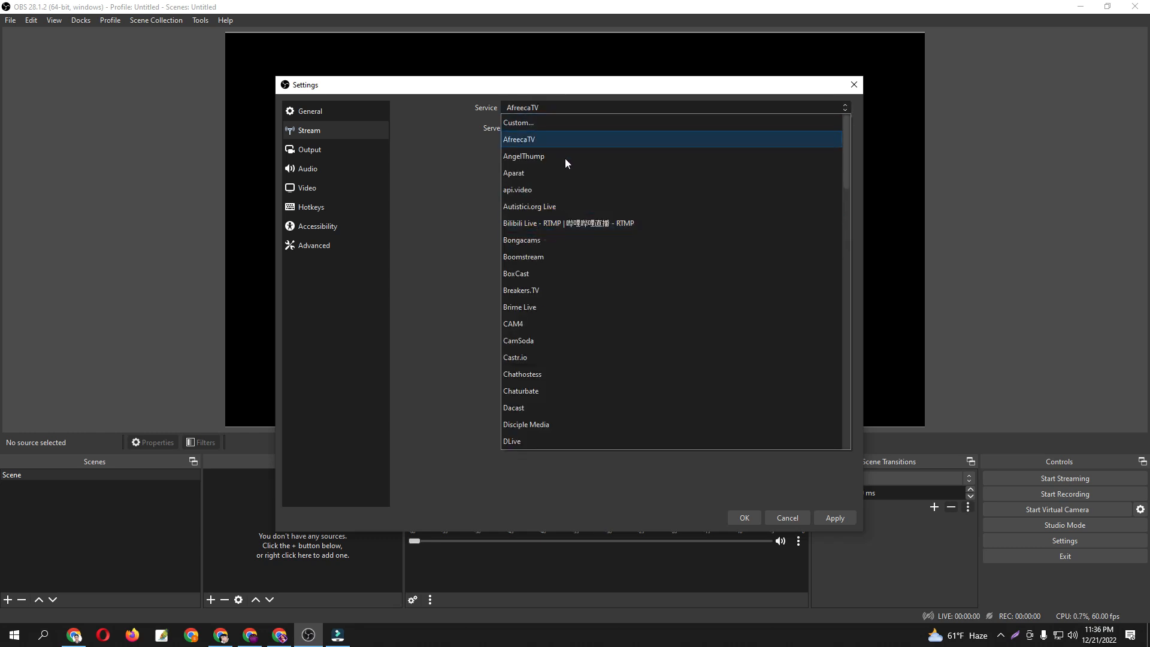
pyautogui.scroll(-15, 567, 239)
pyautogui.scroll(-15, 577, 239)
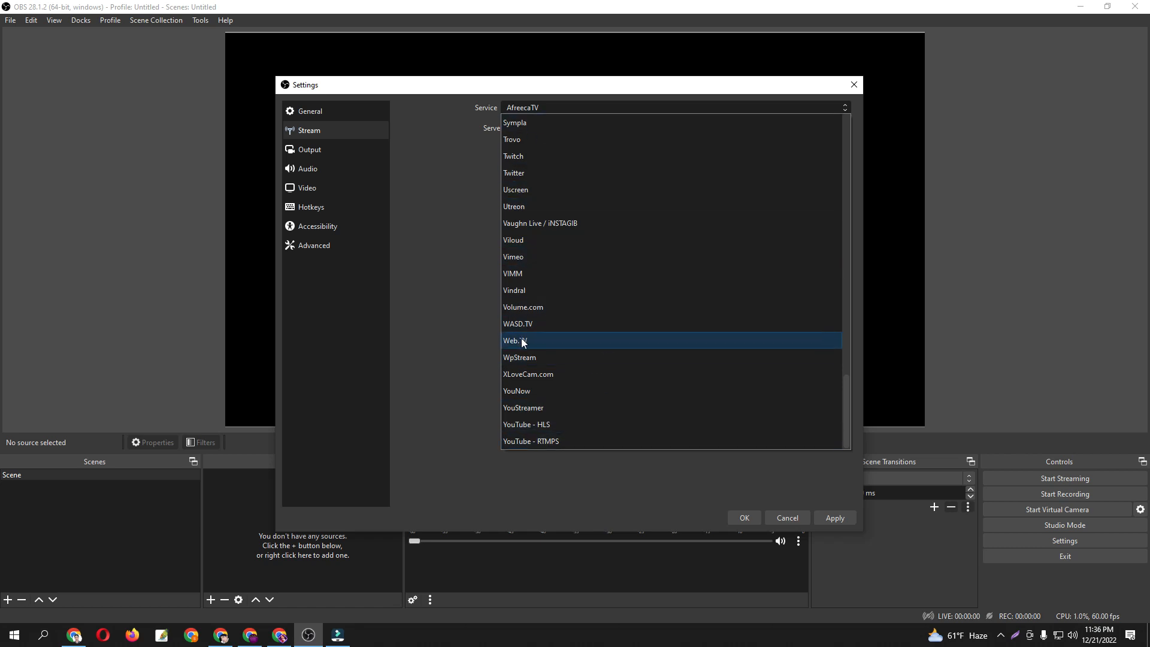
pyautogui.scroll(20, 588, 179)
pyautogui.scroll(5, 539, 180)
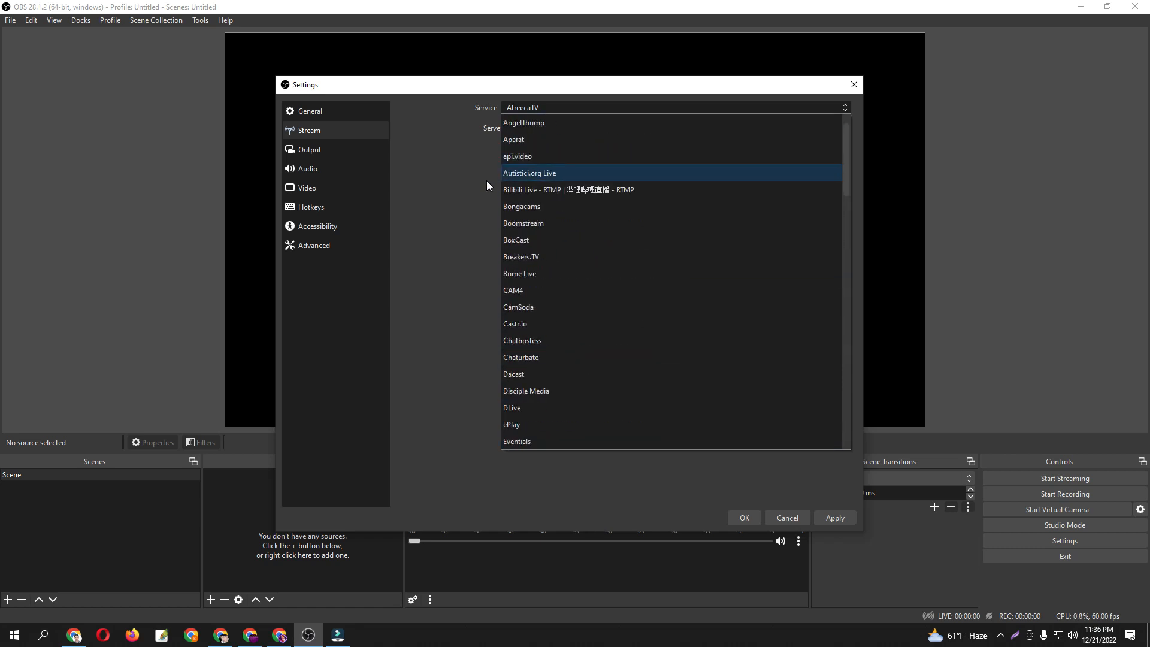
pyautogui.click(450, 177)
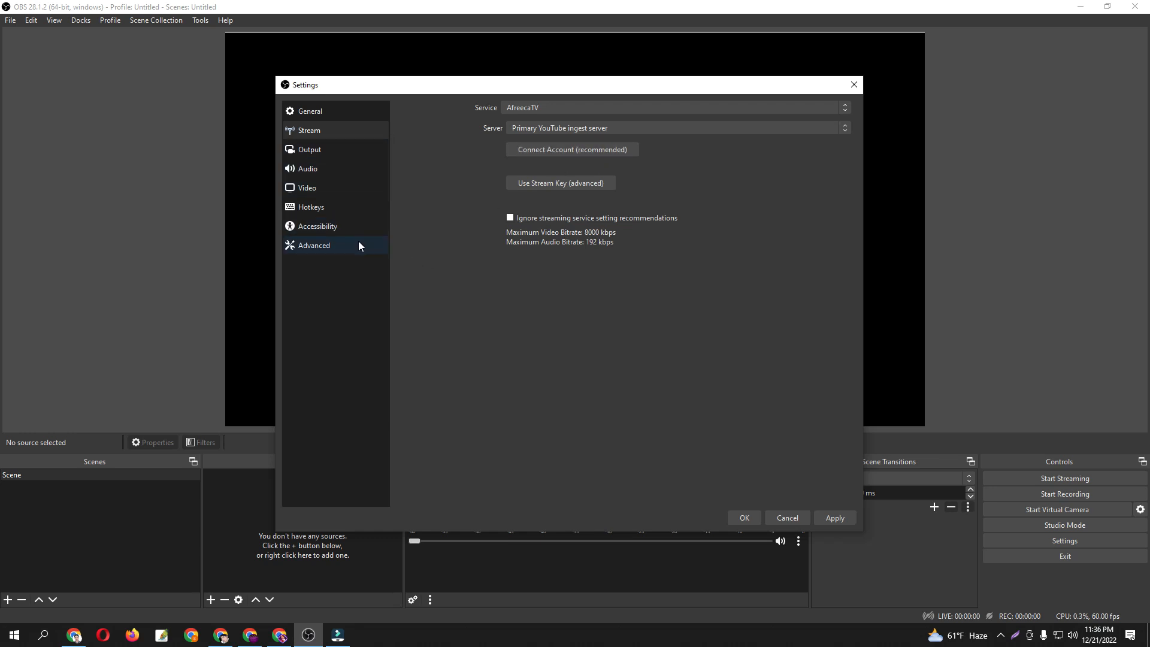
# - Review the Video resolution and FPS settings, then the Output settings and their available output modes
pyautogui.click(327, 190)
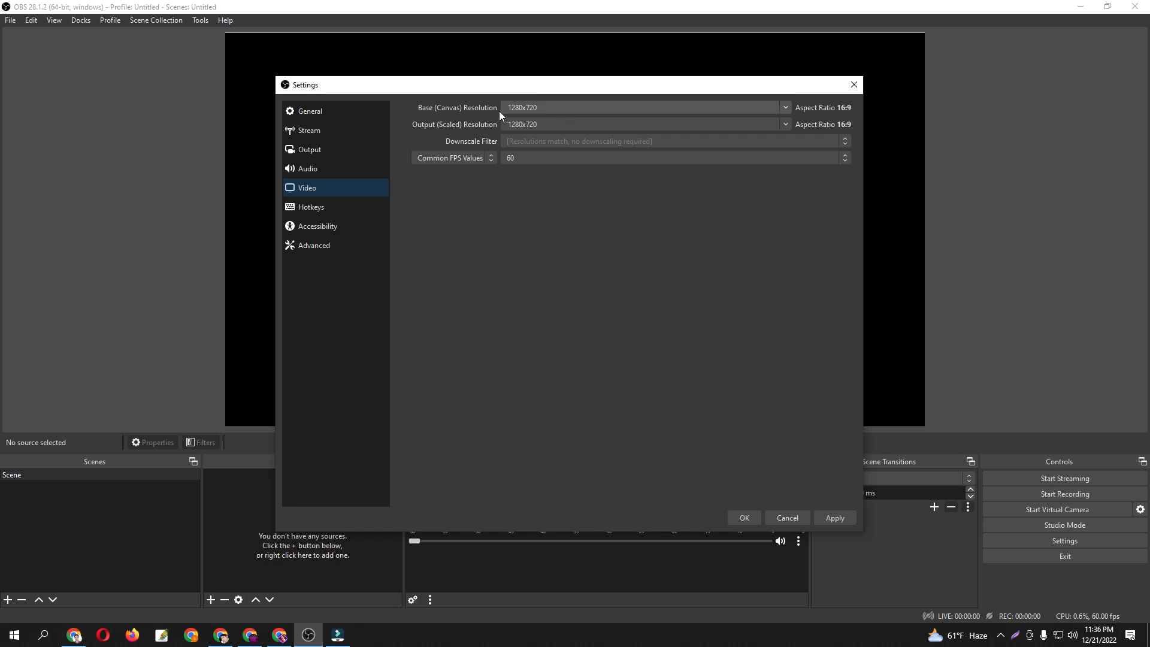
pyautogui.click(317, 161)
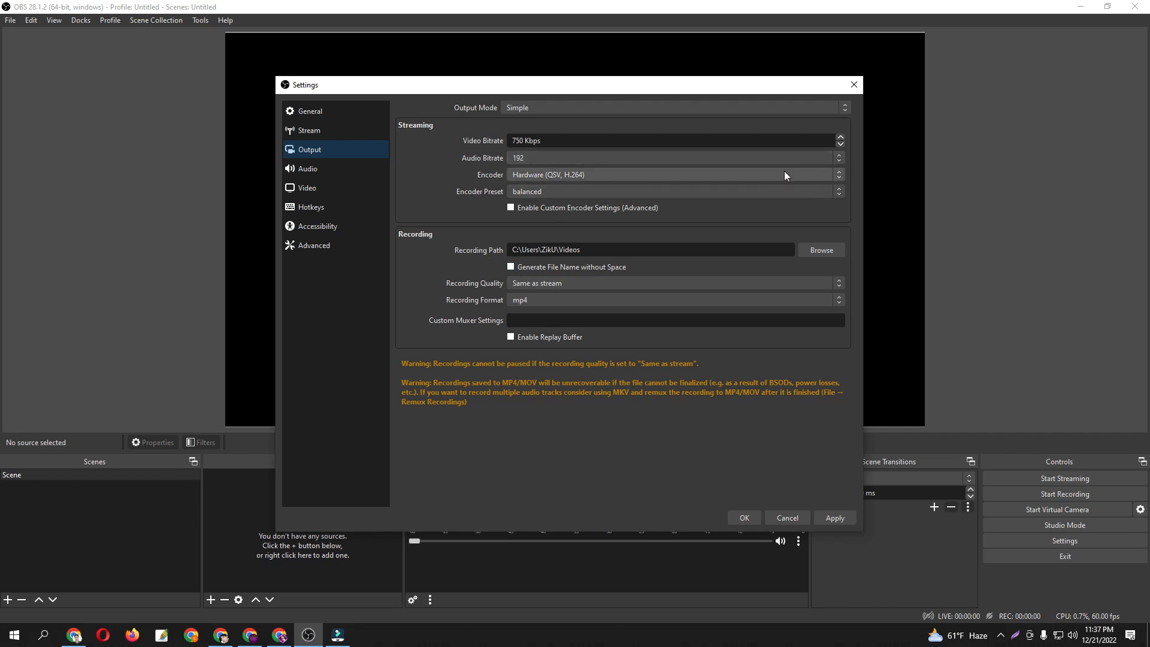
pyautogui.click(648, 109)
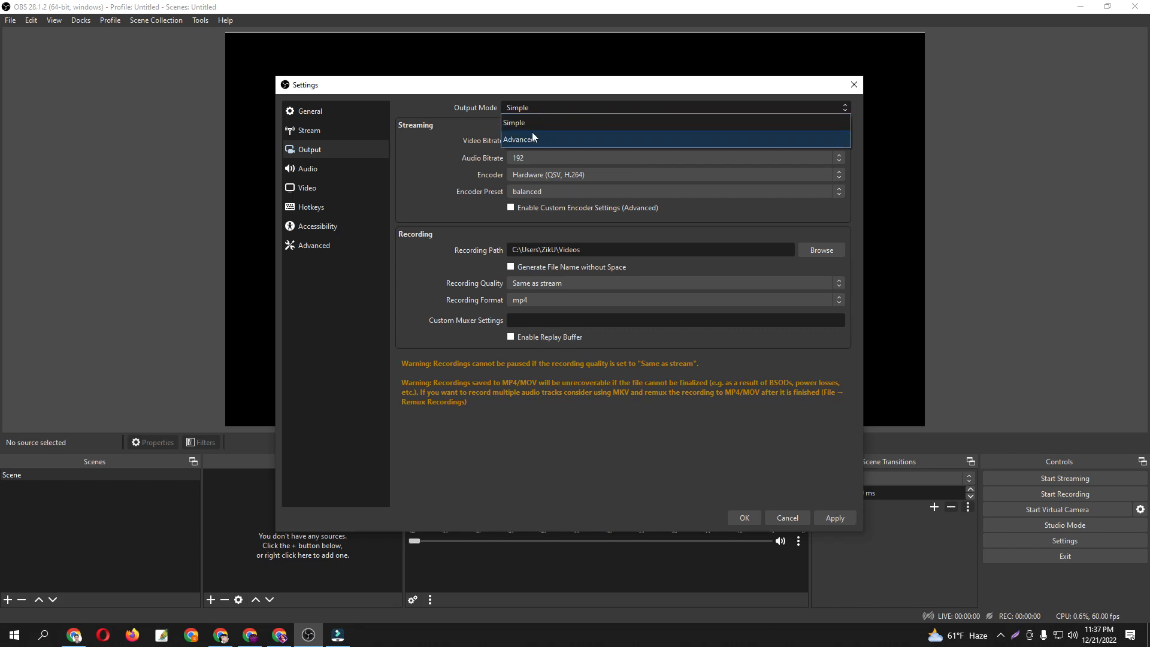
pyautogui.click(570, 110)
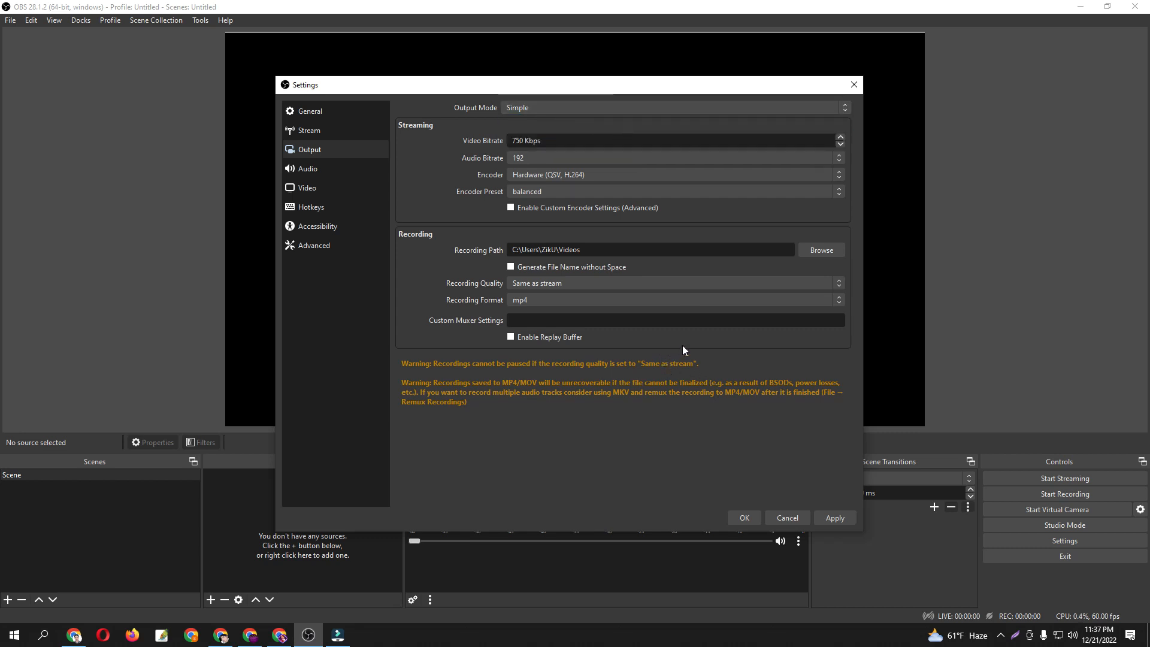
# - Review the Audio settings down to the push-to-talk options, followed by the Hotkeys and Accessibility settings
pyautogui.click(308, 168)
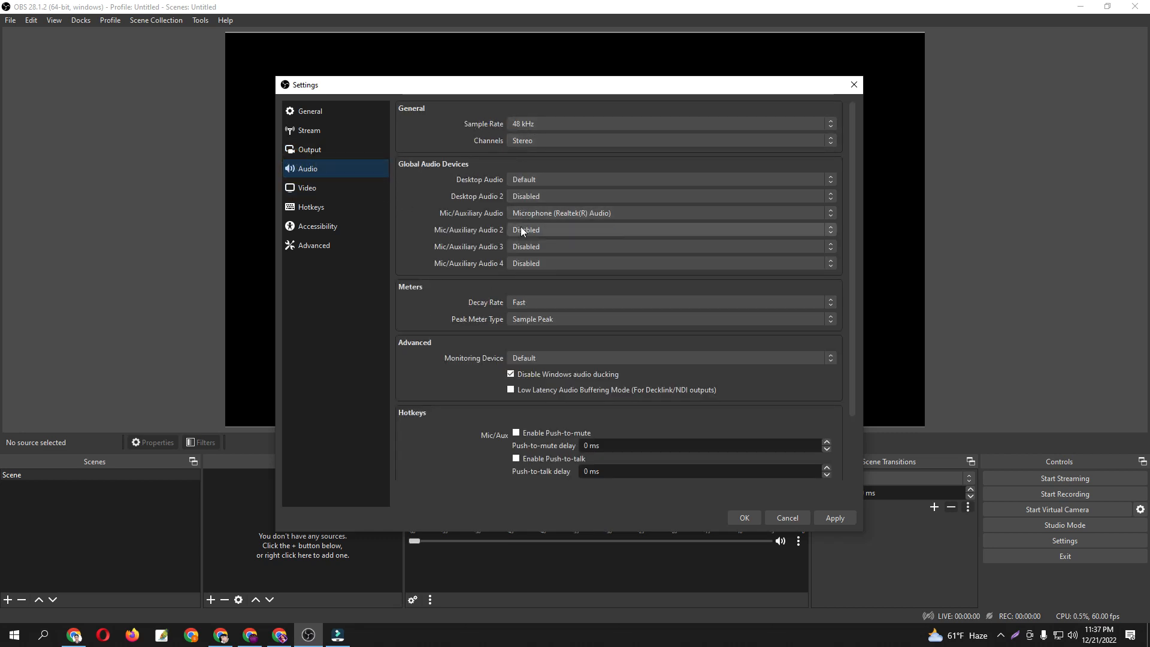
pyautogui.scroll(-3, 530, 338)
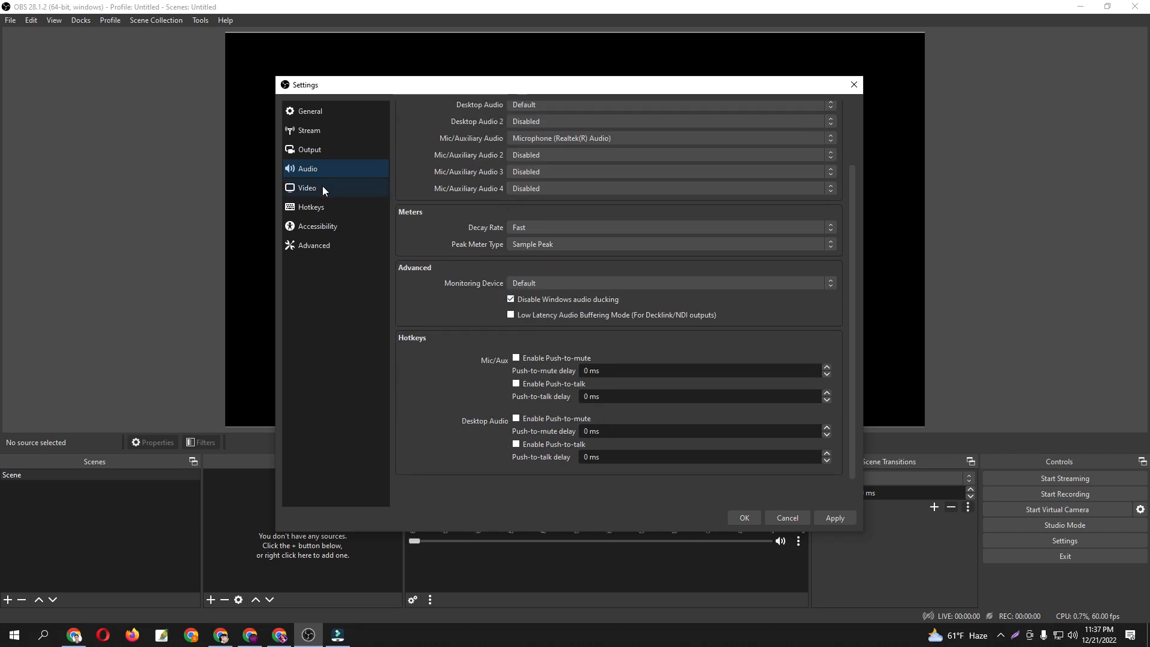
pyautogui.click(331, 209)
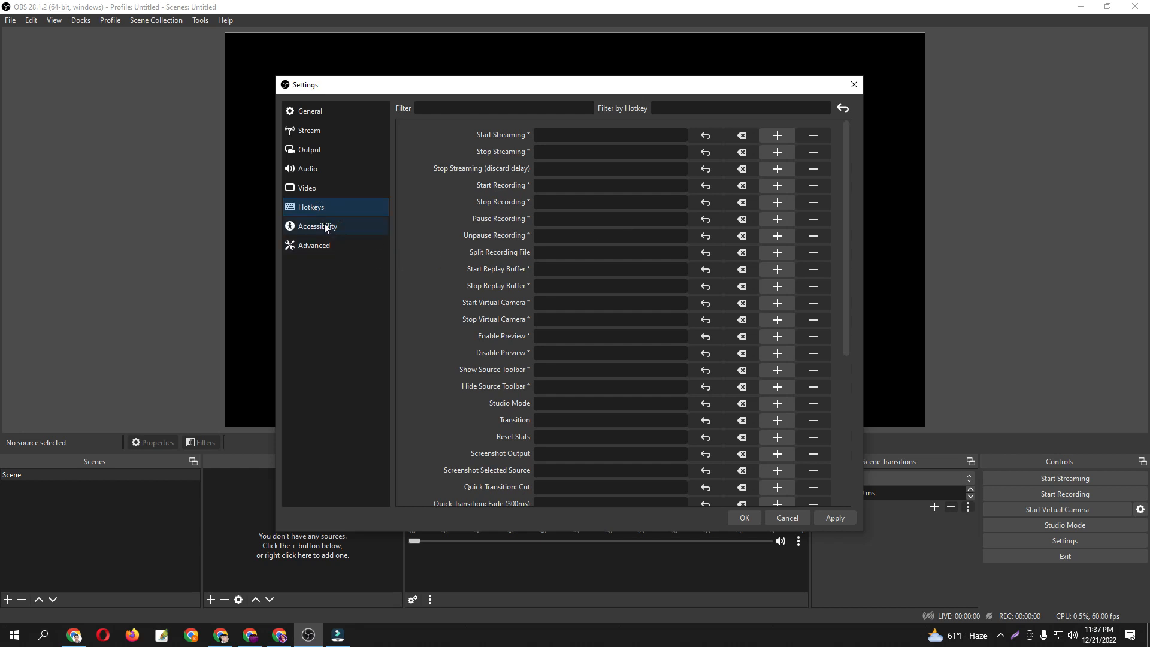
pyautogui.click(325, 226)
# - Examine the Advanced settings, from process priority and video through recording, stream delay, network and hotkey focus behavior
pyautogui.click(321, 246)
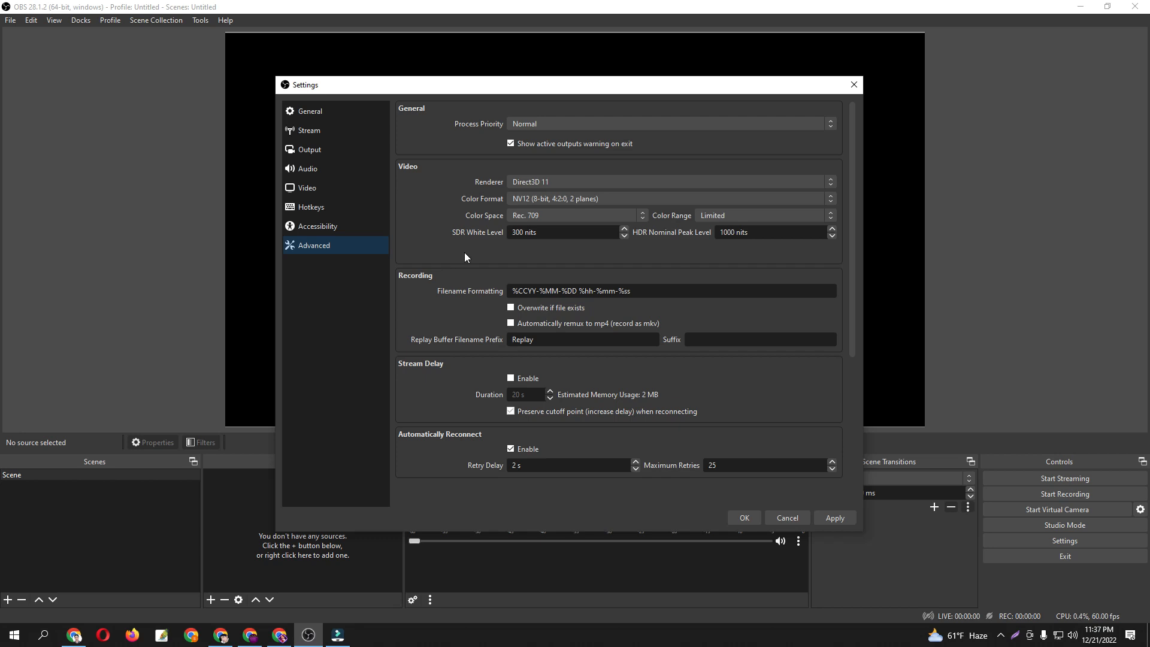
pyautogui.scroll(-1, 827, 299)
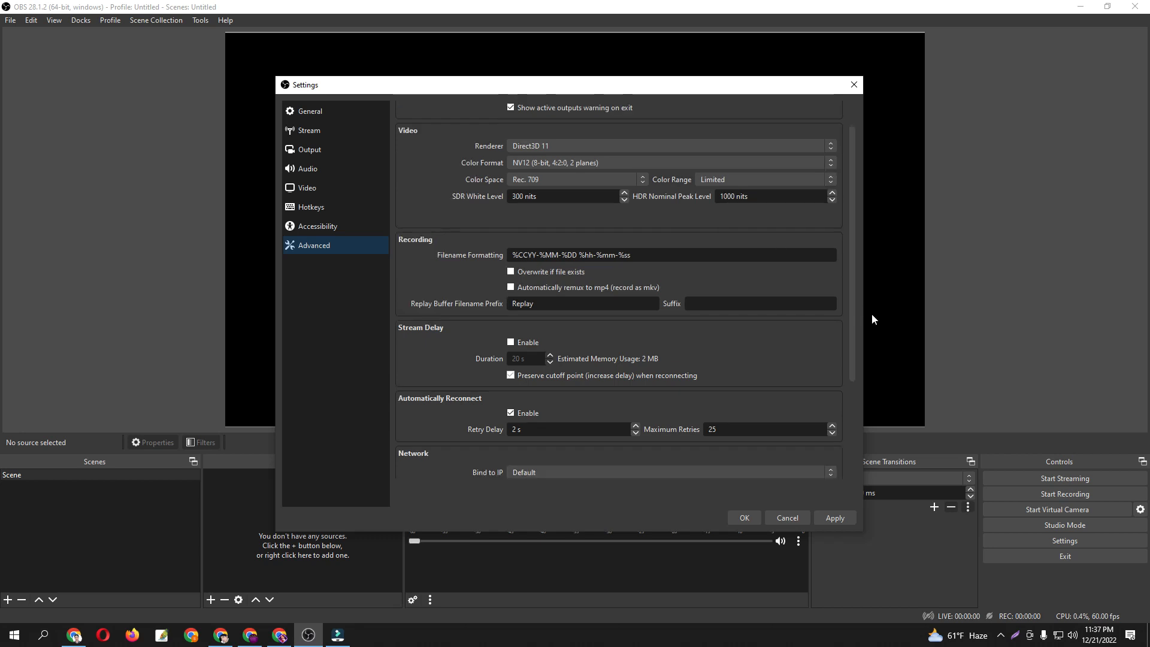
pyautogui.scroll(-2, 751, 353)
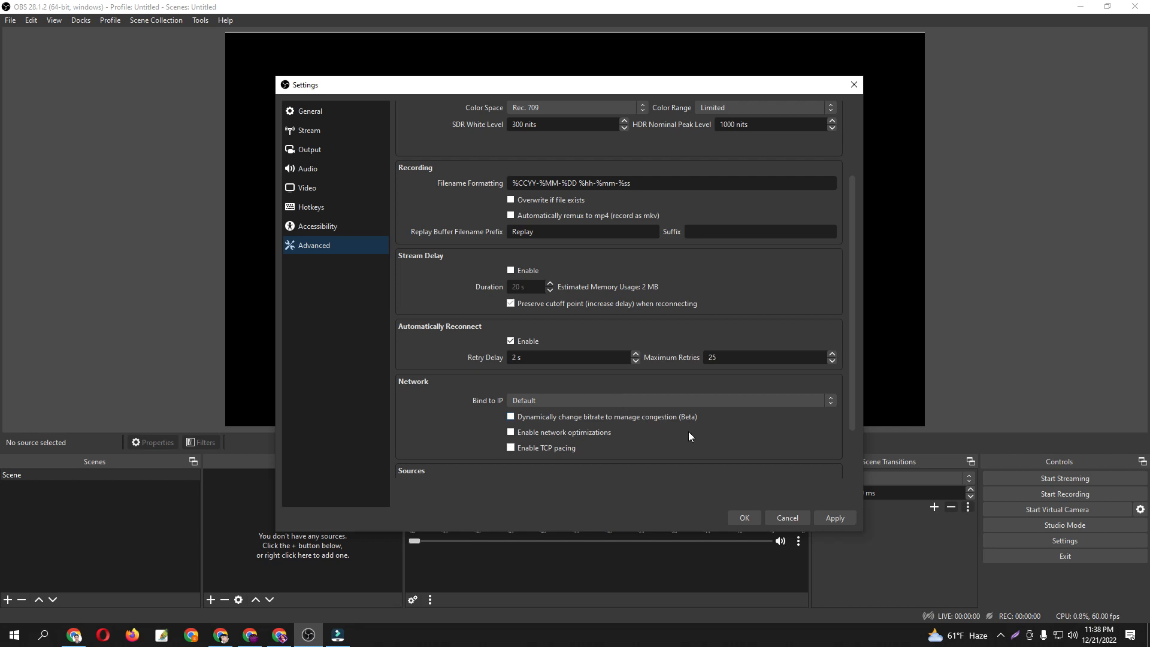
pyautogui.scroll(-2, 713, 437)
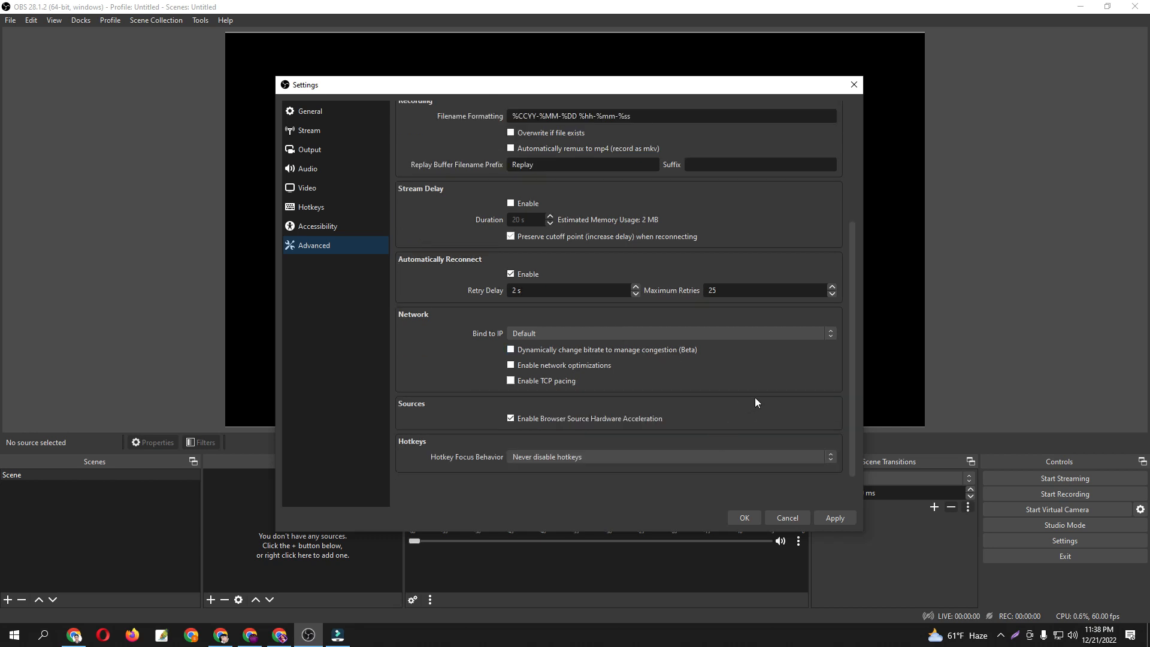
pyautogui.scroll(5, 624, 361)
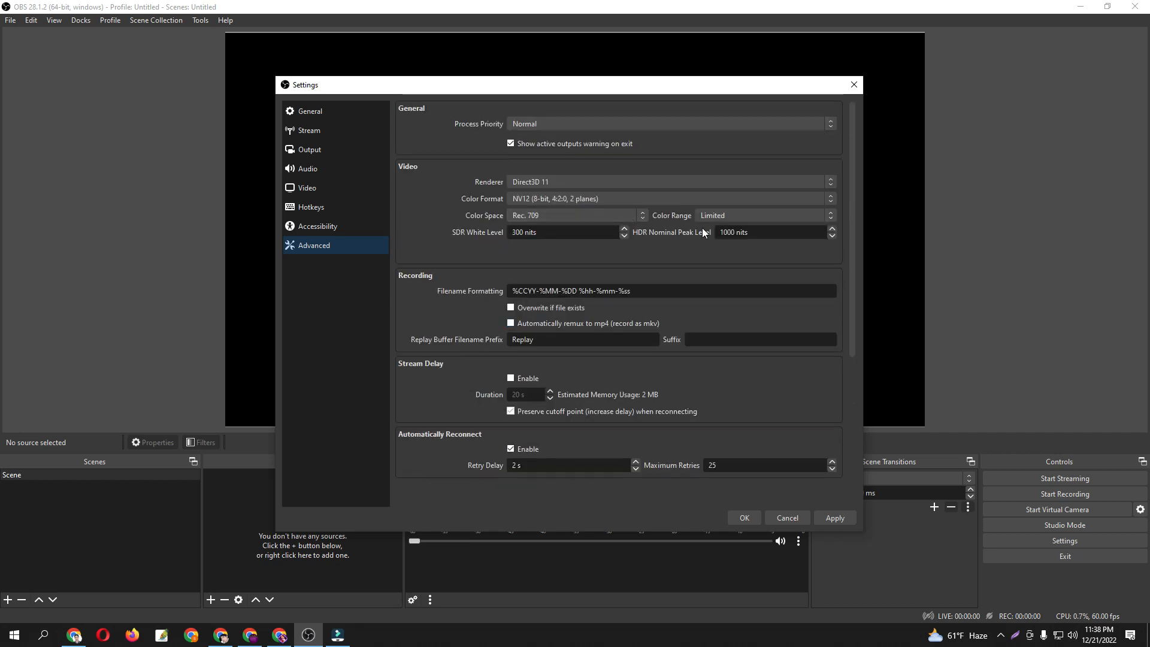
# - Review the General settings again through Preview, Studio Mode and Multiview, and close the settings without saving
pyautogui.click(312, 112)
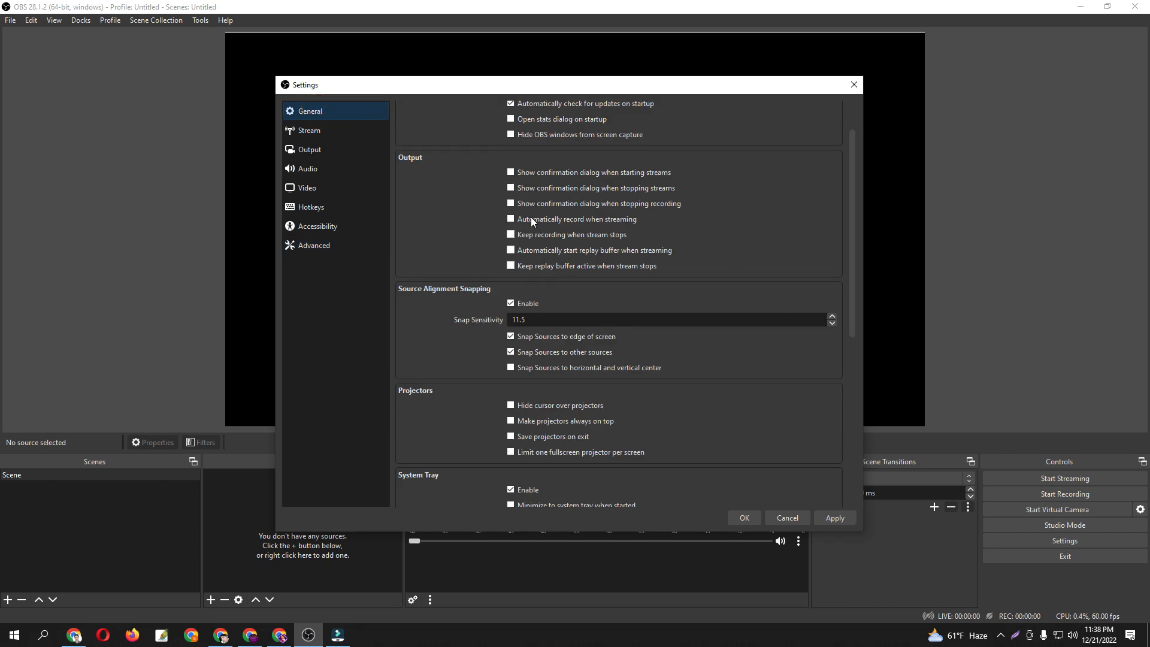
pyautogui.scroll(2, 533, 214)
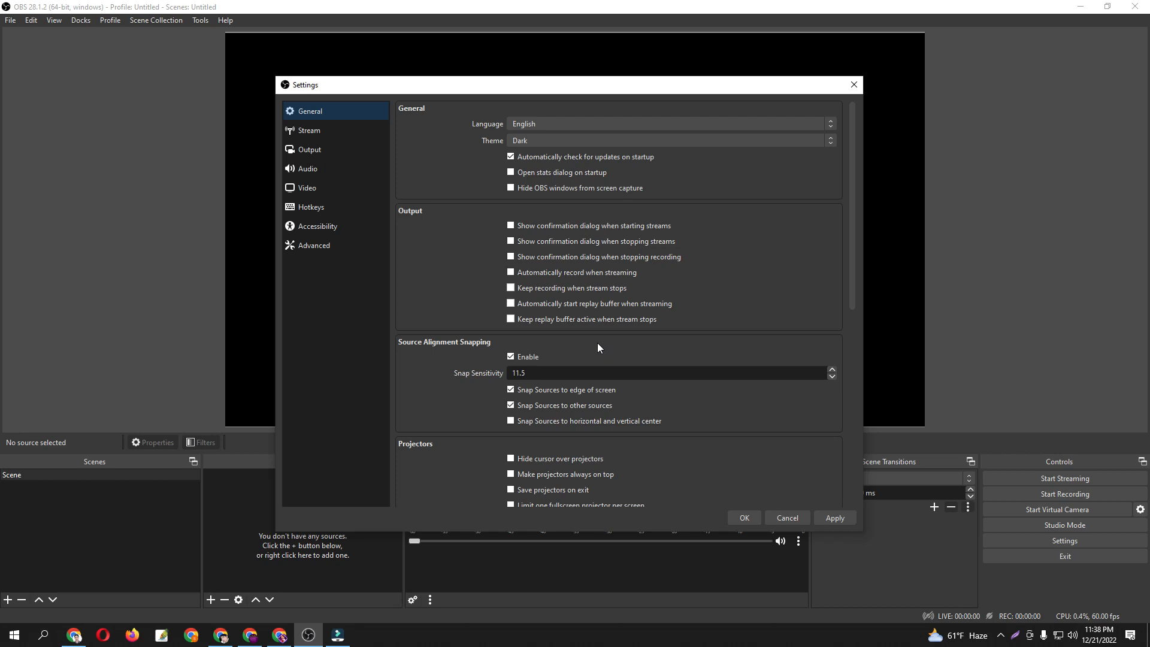
pyautogui.scroll(-1, 679, 421)
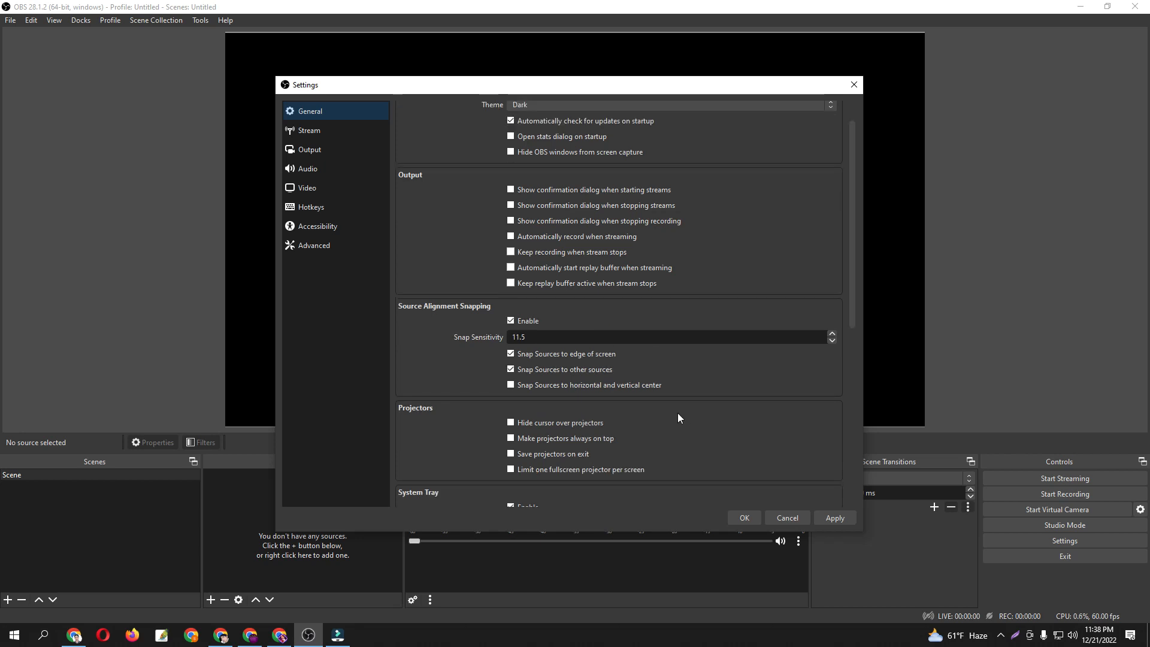
pyautogui.scroll(-2, 664, 416)
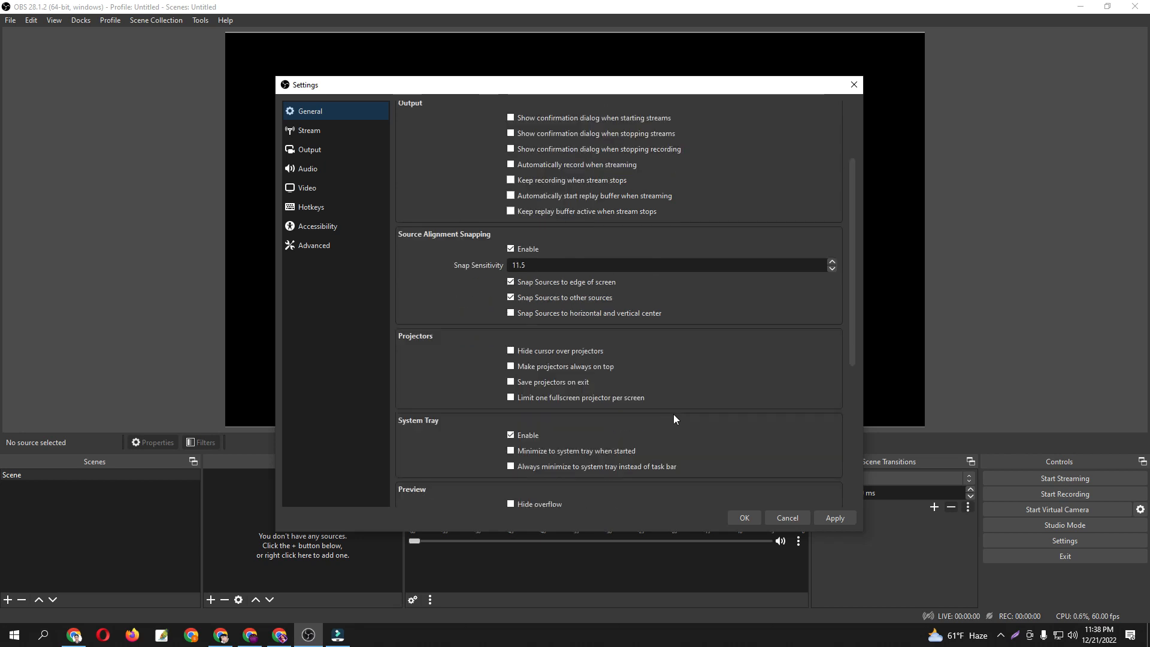
pyautogui.scroll(-2, 711, 370)
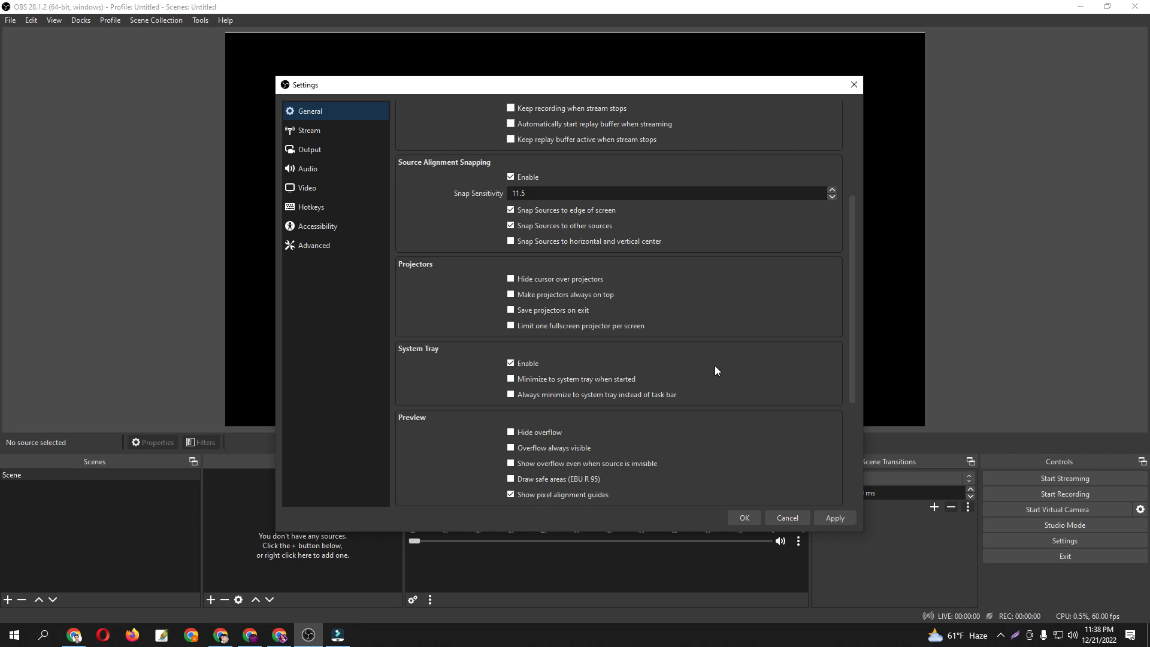
pyautogui.scroll(-2, 714, 368)
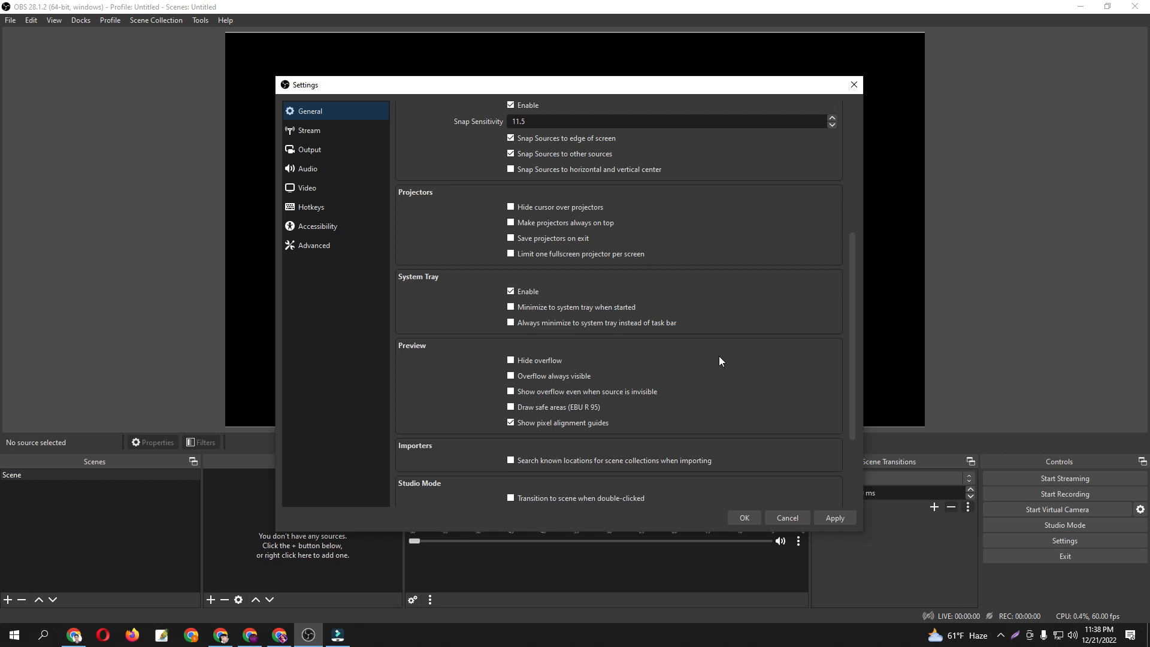
pyautogui.scroll(-3, 724, 359)
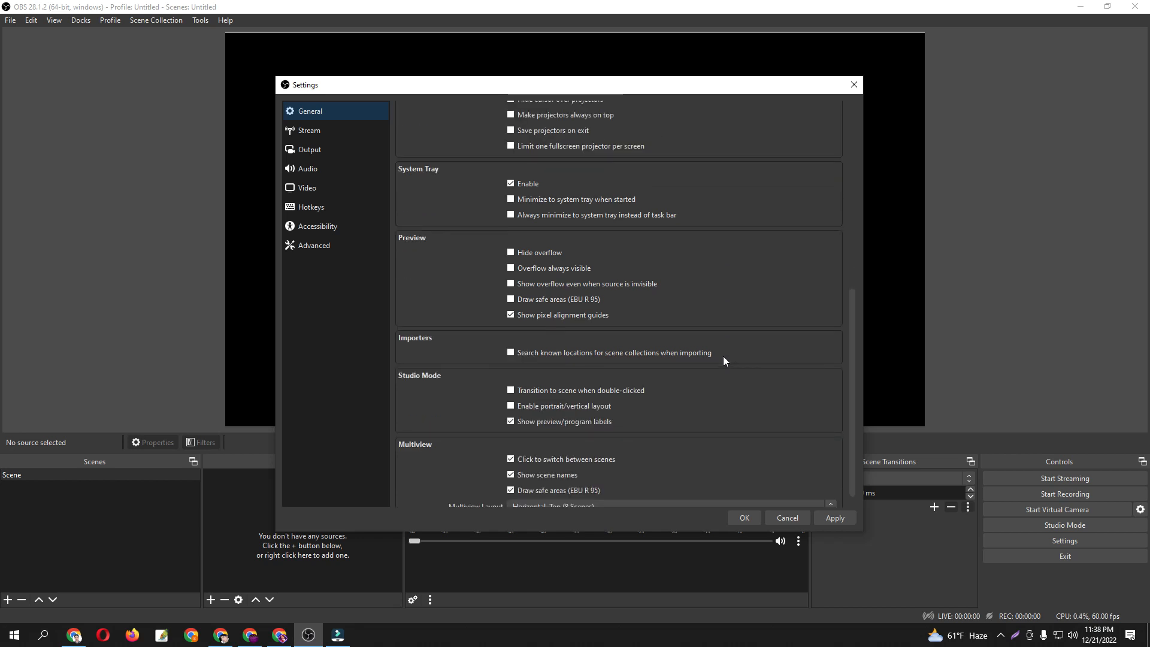
pyautogui.scroll(-1, 717, 358)
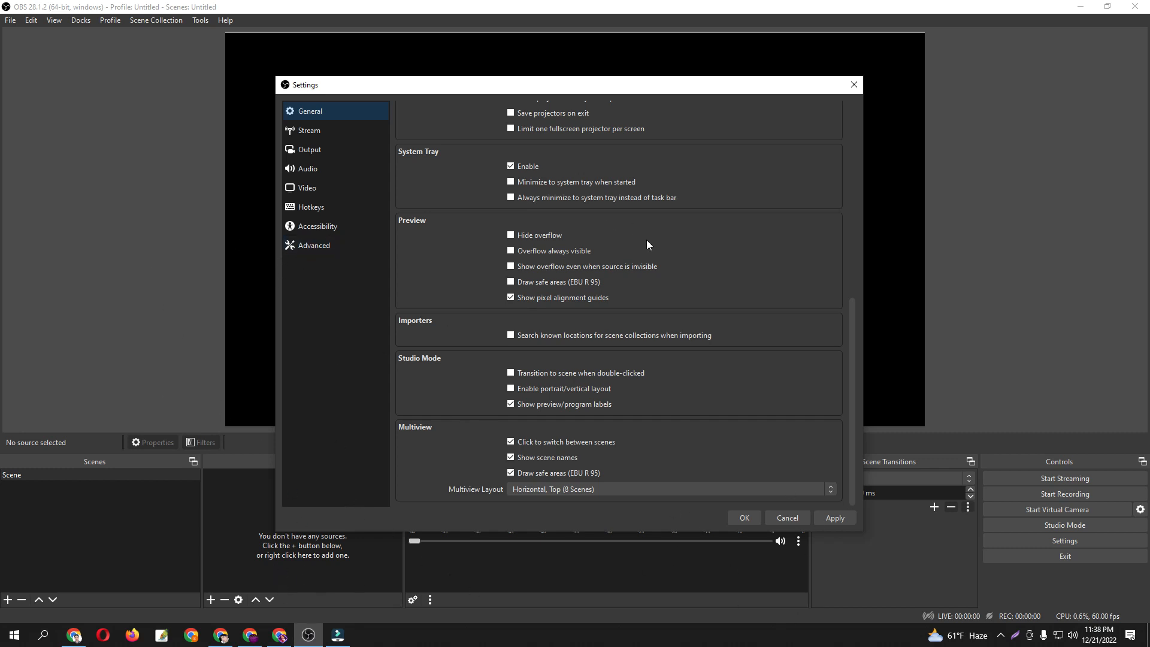
pyautogui.click(788, 518)
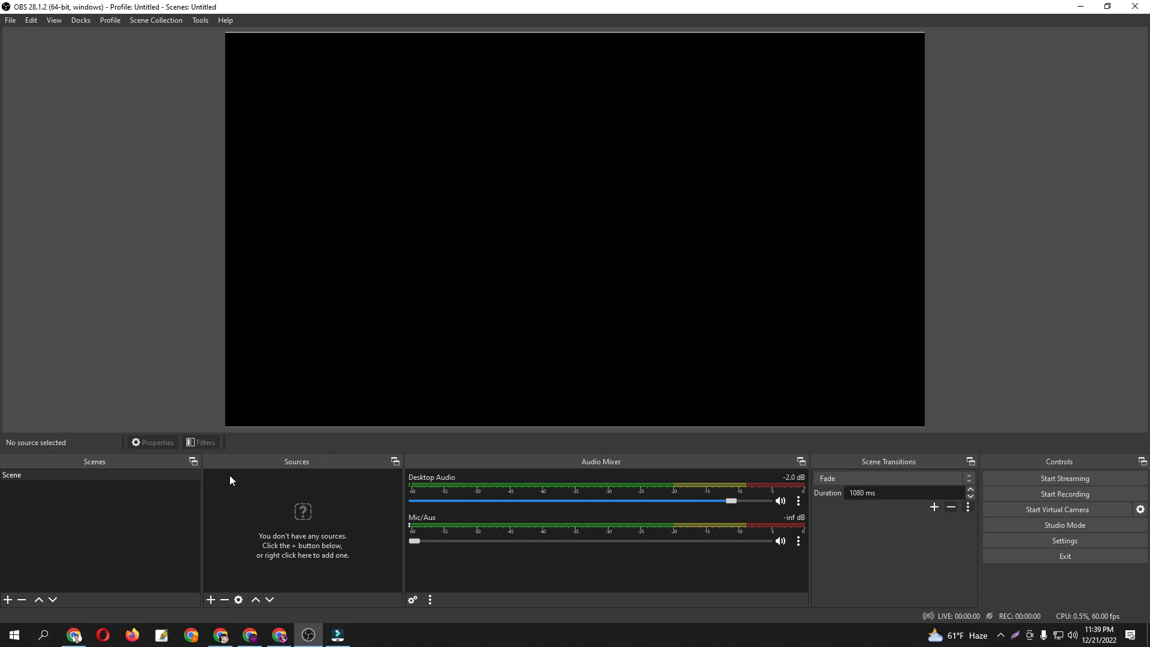
# - Switch to Chrome and open the Home section of Facebook Creator Studio in the new tab
pyautogui.click(74, 635)
pyautogui.click(159, 11)
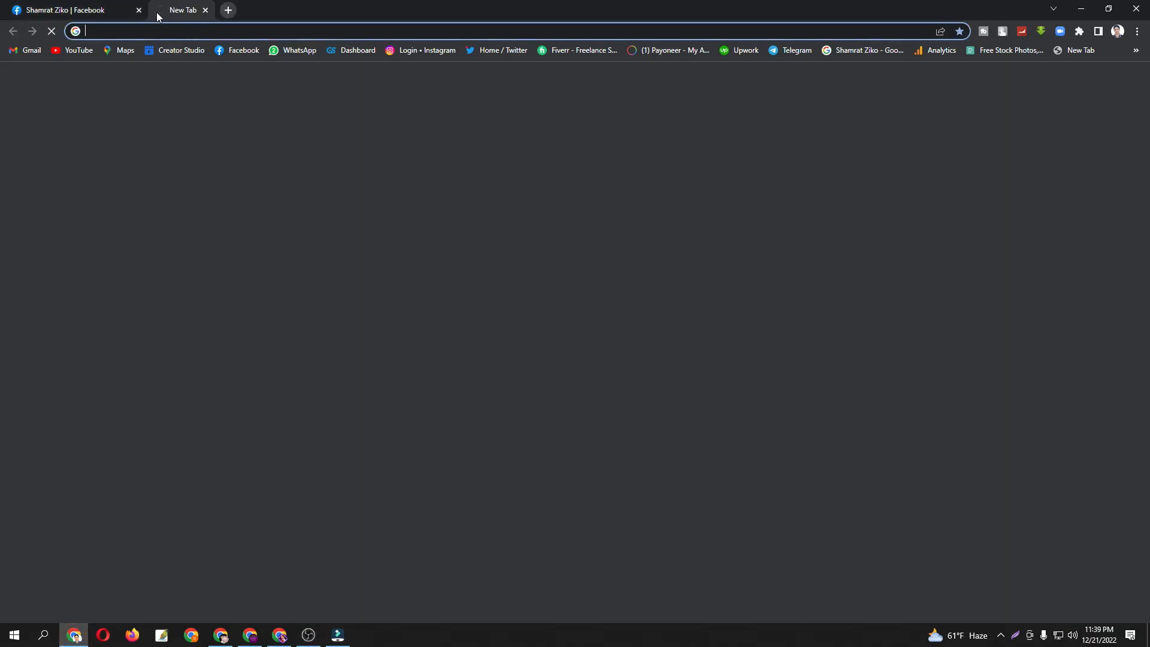
pyautogui.click(174, 51)
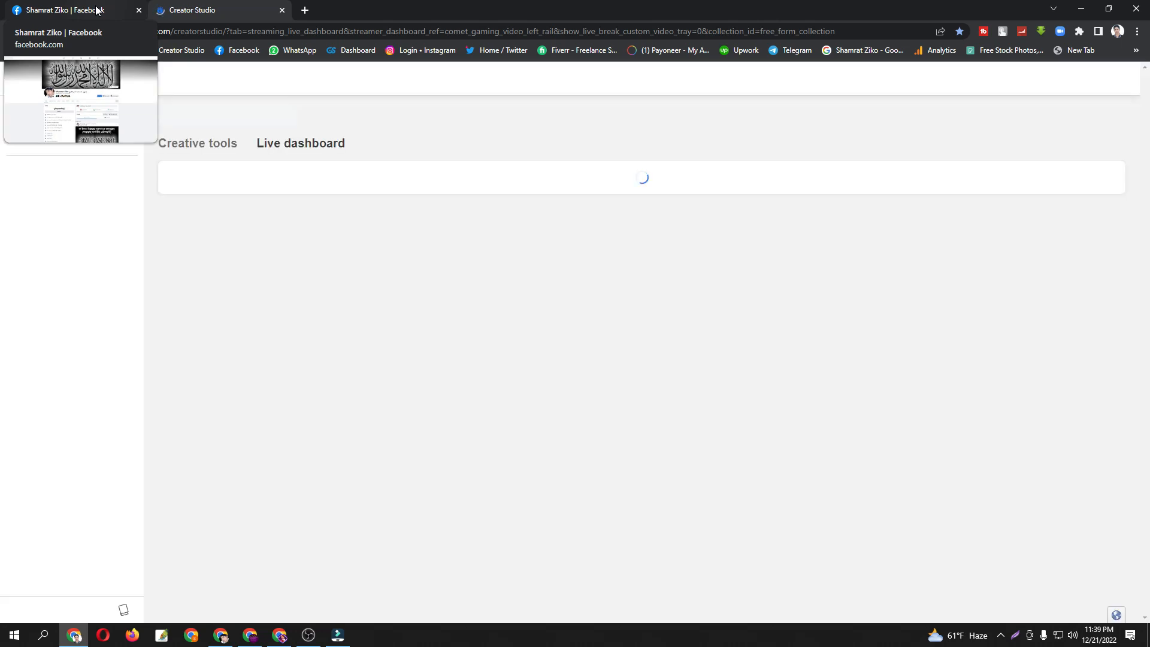
pyautogui.click(92, 158)
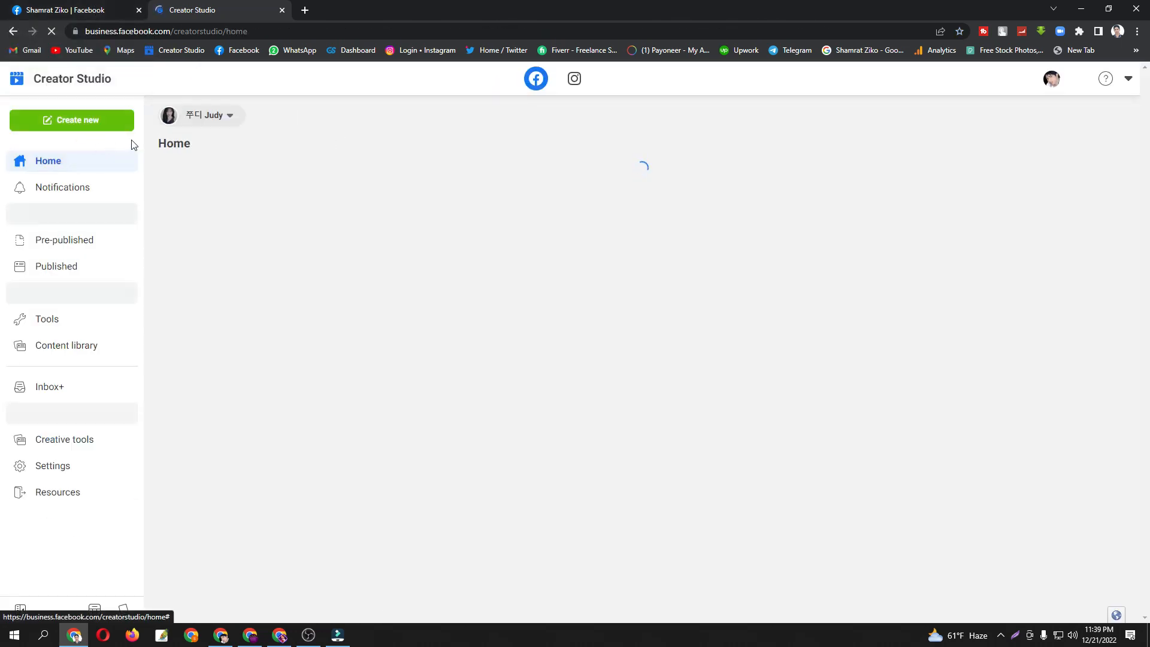
# - Search the Page selector for the creator's Pages and view only the Gaming Page
pyautogui.click(186, 123)
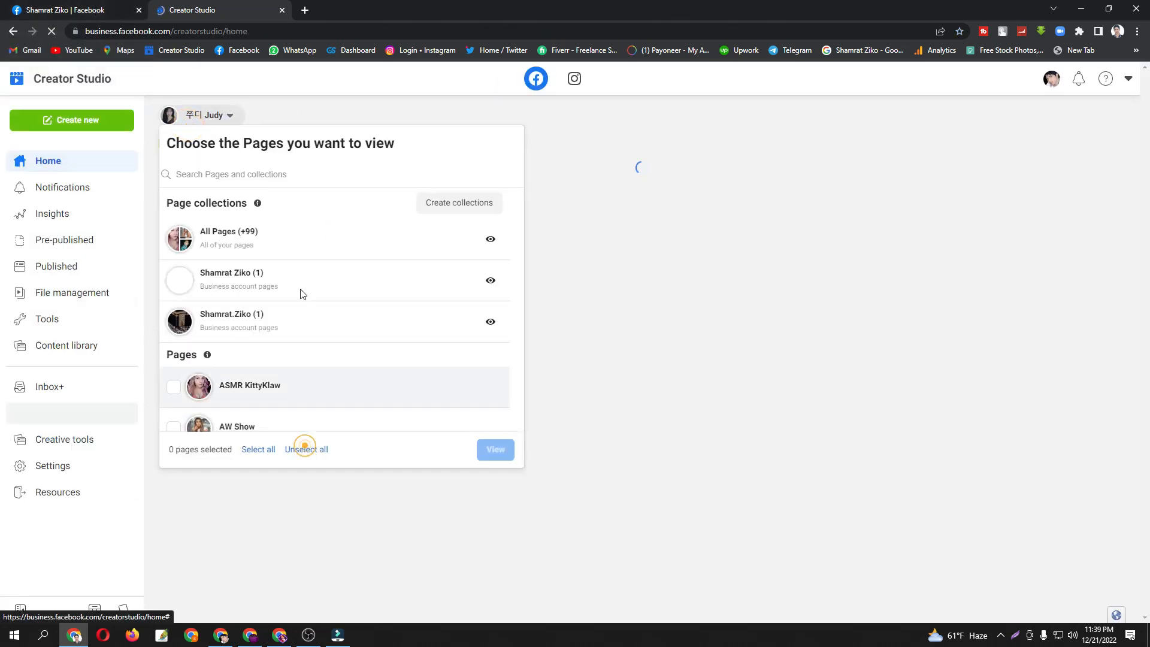
pyautogui.click(241, 178)
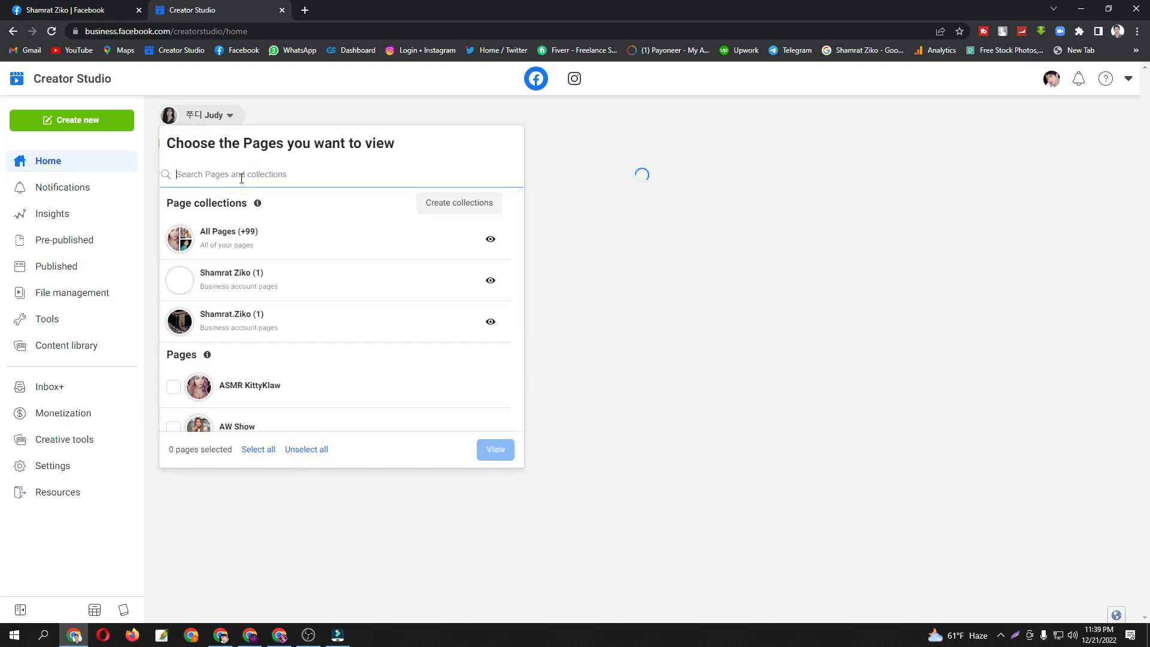
pyautogui.write('sham')
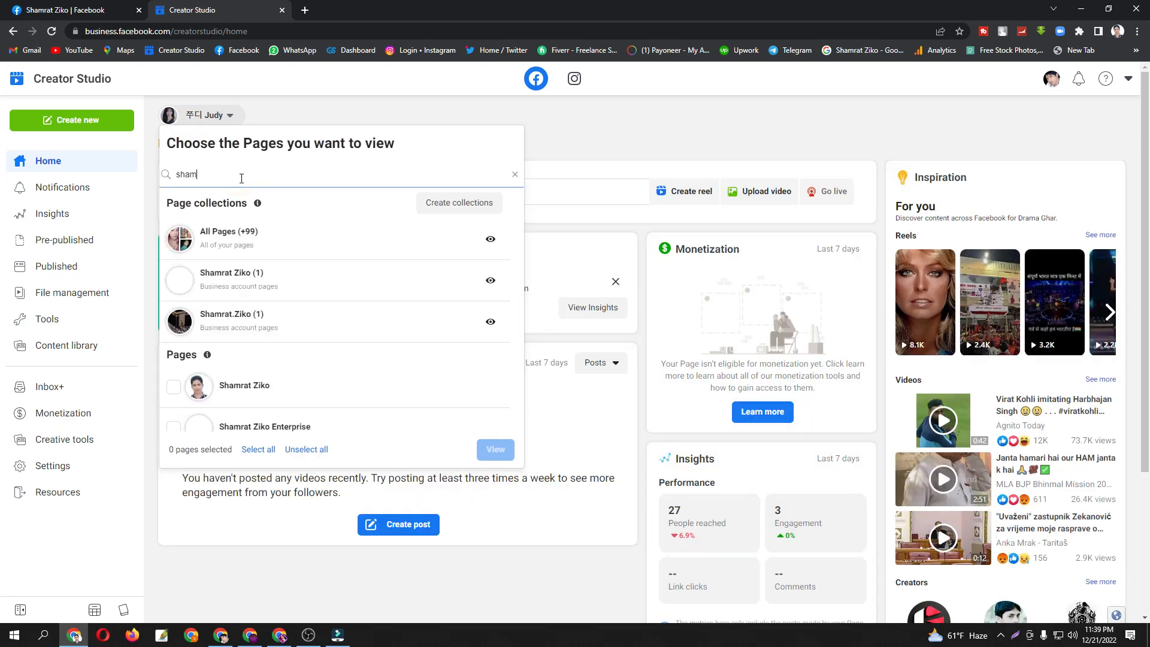
pyautogui.click(263, 383)
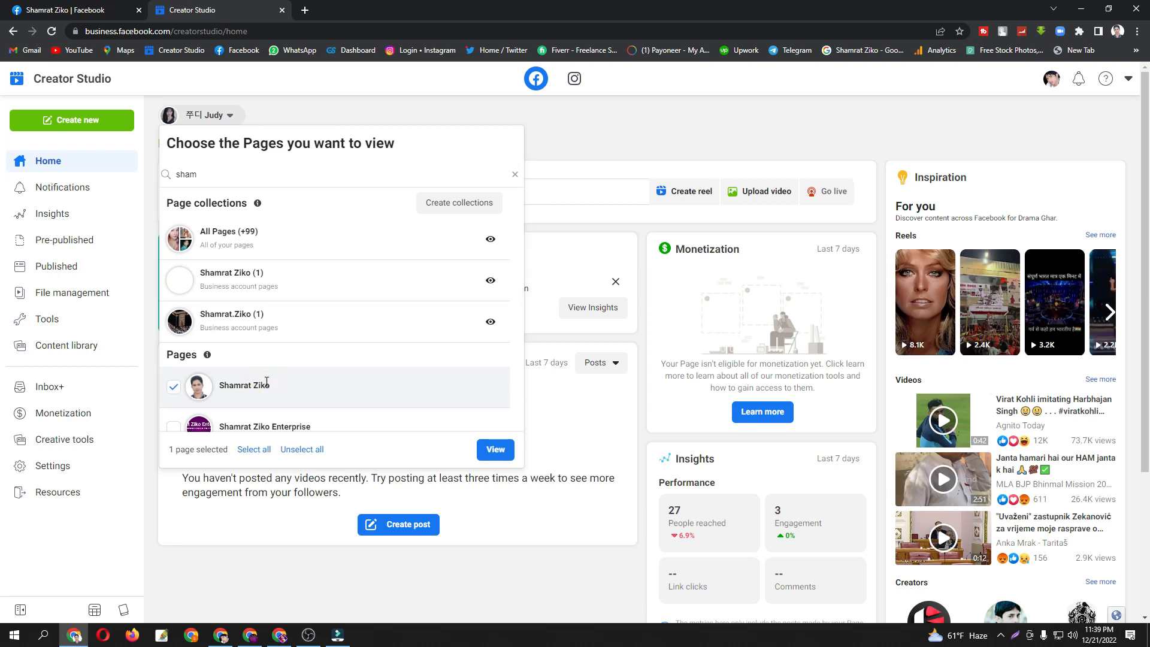
pyautogui.click(267, 382)
pyautogui.scroll(-3, 267, 381)
pyautogui.click(293, 338)
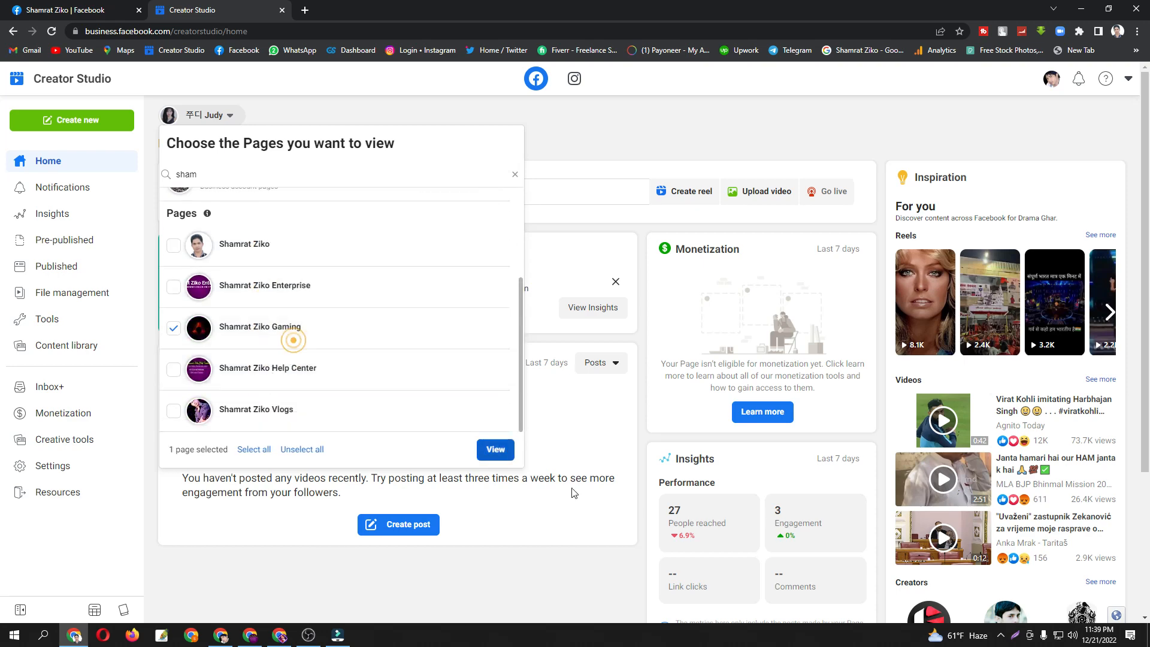
pyautogui.click(494, 449)
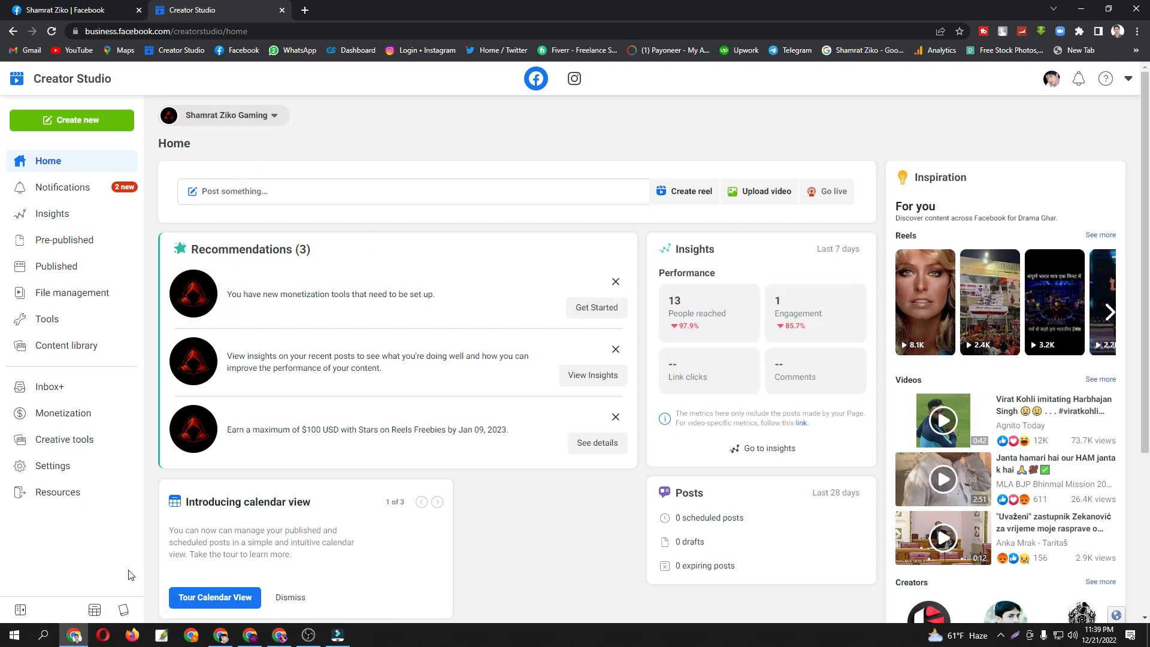
# - From the Creative tools Live dashboard, set up a live stream for the Gaming Page using the Go live option
pyautogui.click(86, 443)
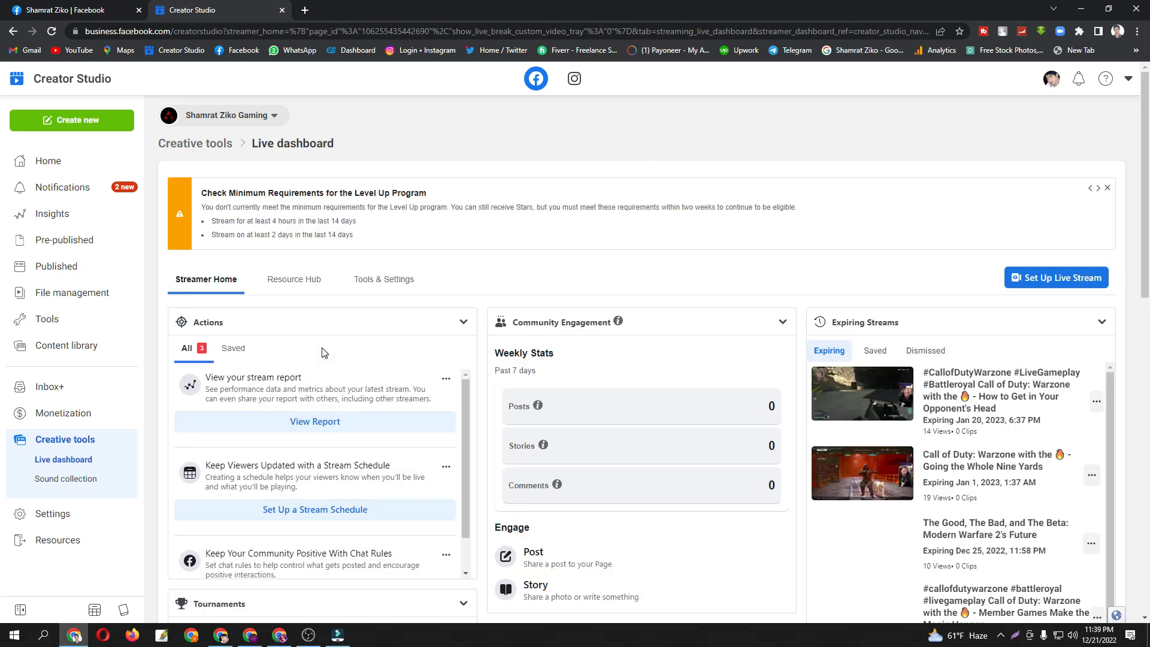
pyautogui.click(1029, 281)
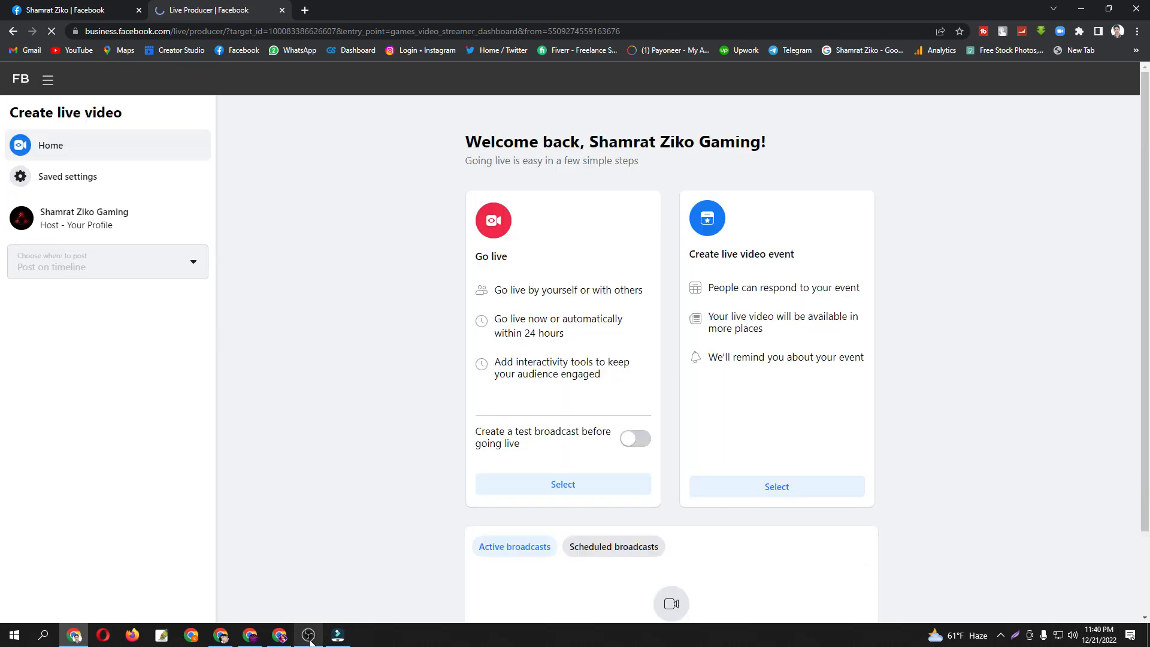
pyautogui.moveTo(310, 642)
pyautogui.click(568, 498)
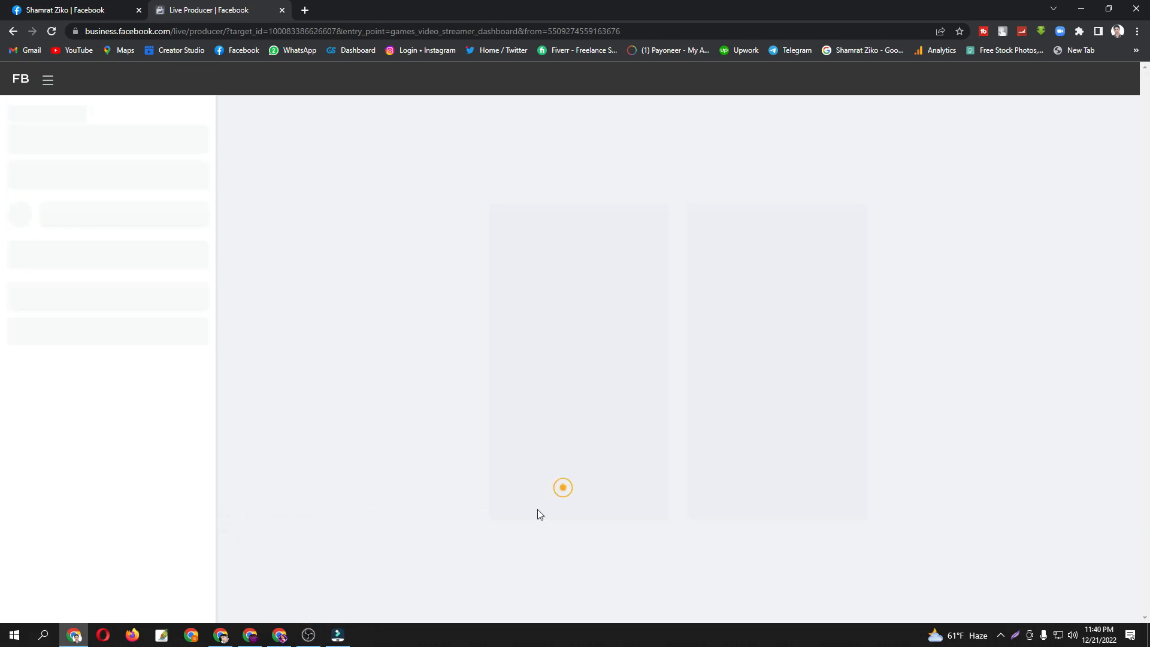
# - Switch to OBS Studio and add a new Display Capture source of Display 1 with the default settings
pyautogui.click(309, 636)
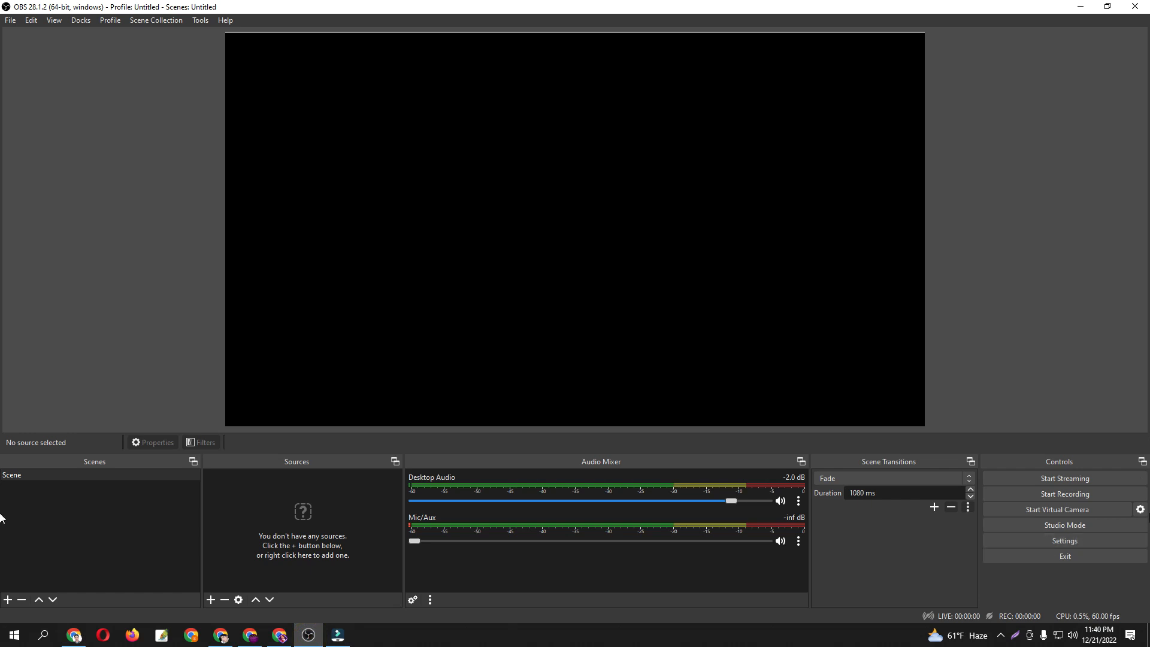
pyautogui.click(211, 600)
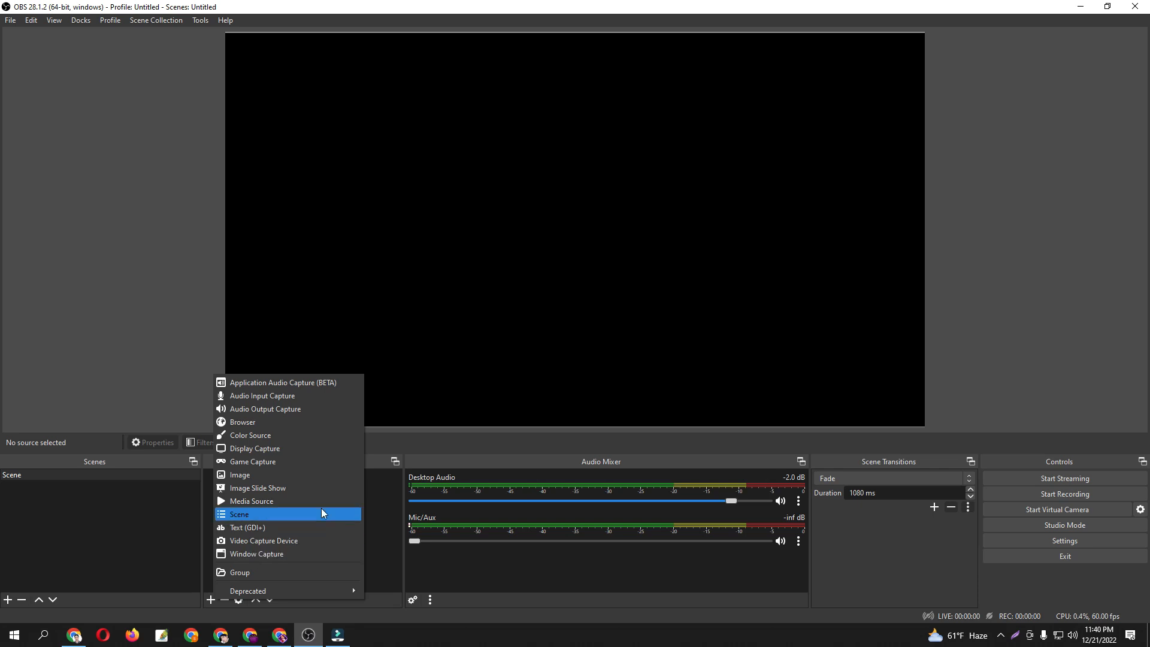
pyautogui.click(300, 454)
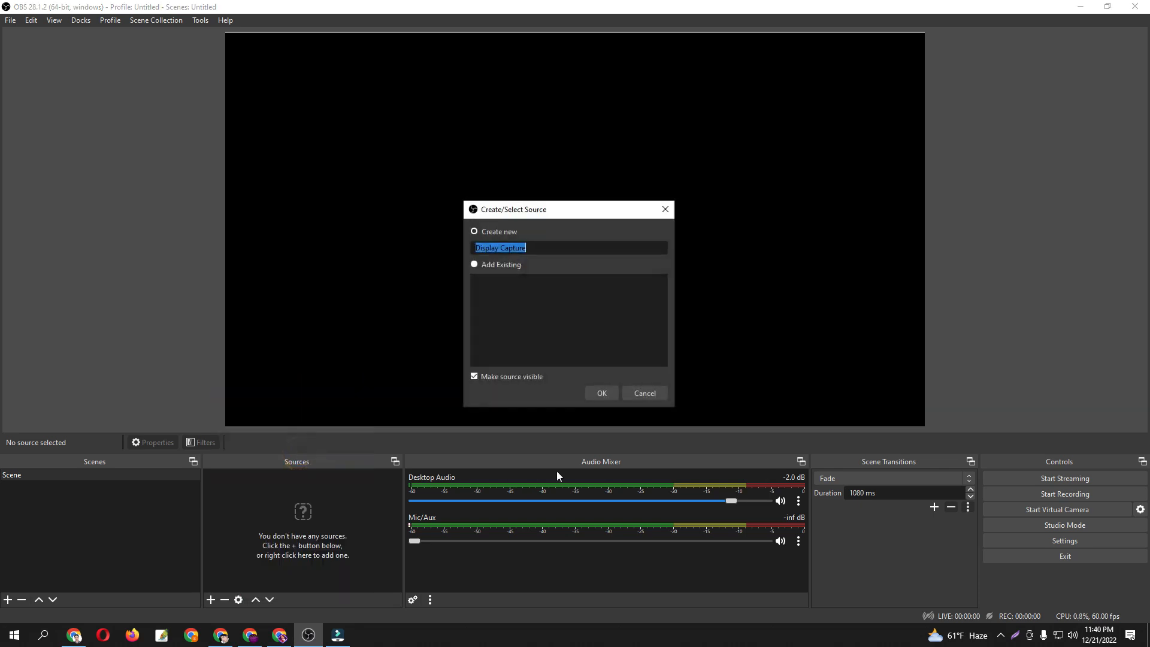
pyautogui.click(602, 394)
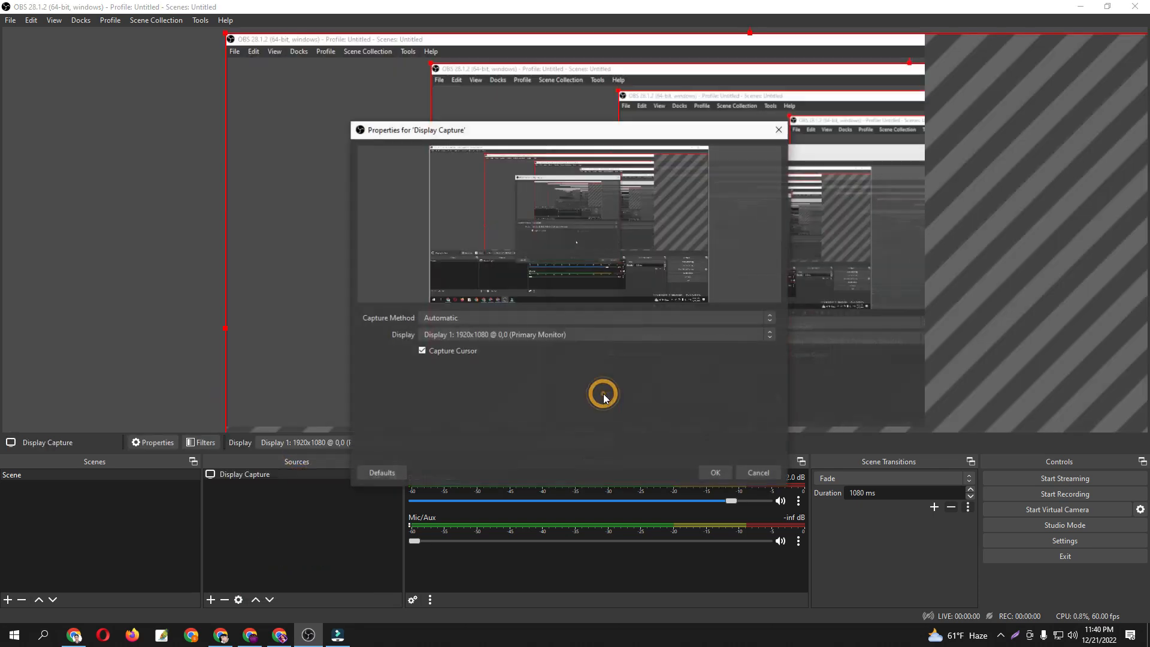
pyautogui.click(717, 469)
# - Add a Media Source that plays the Desktop file Godfather-(2022)-Hindi-Dubbed-HDRip--720p-[Orgmovies].mp4
pyautogui.click(210, 600)
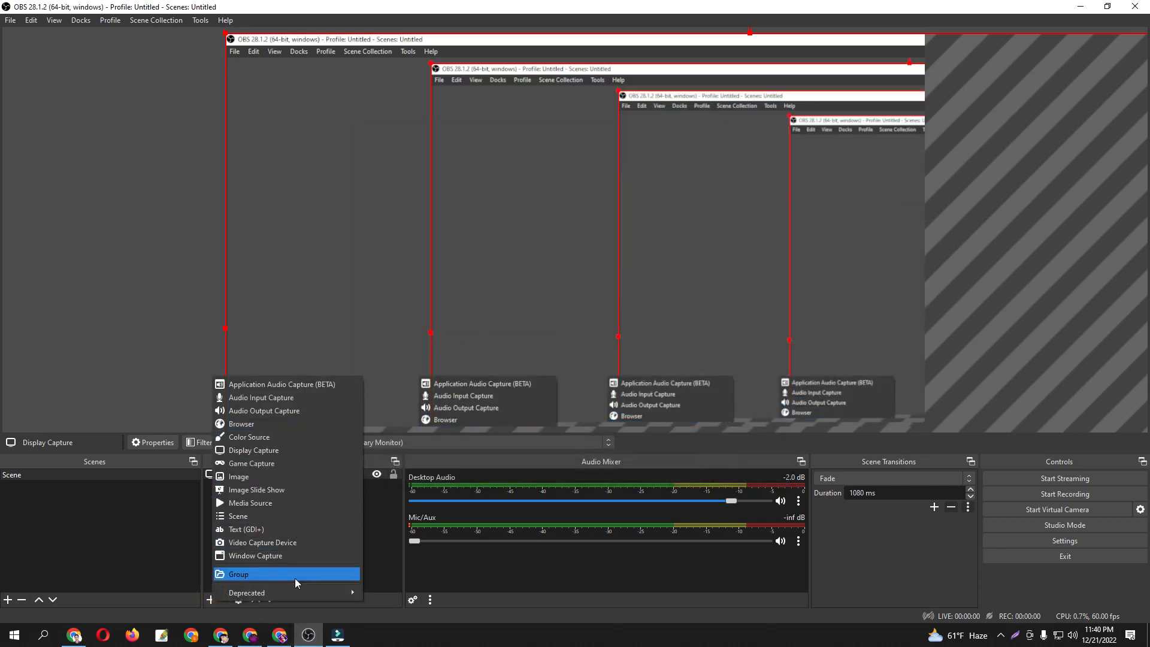
pyautogui.click(292, 503)
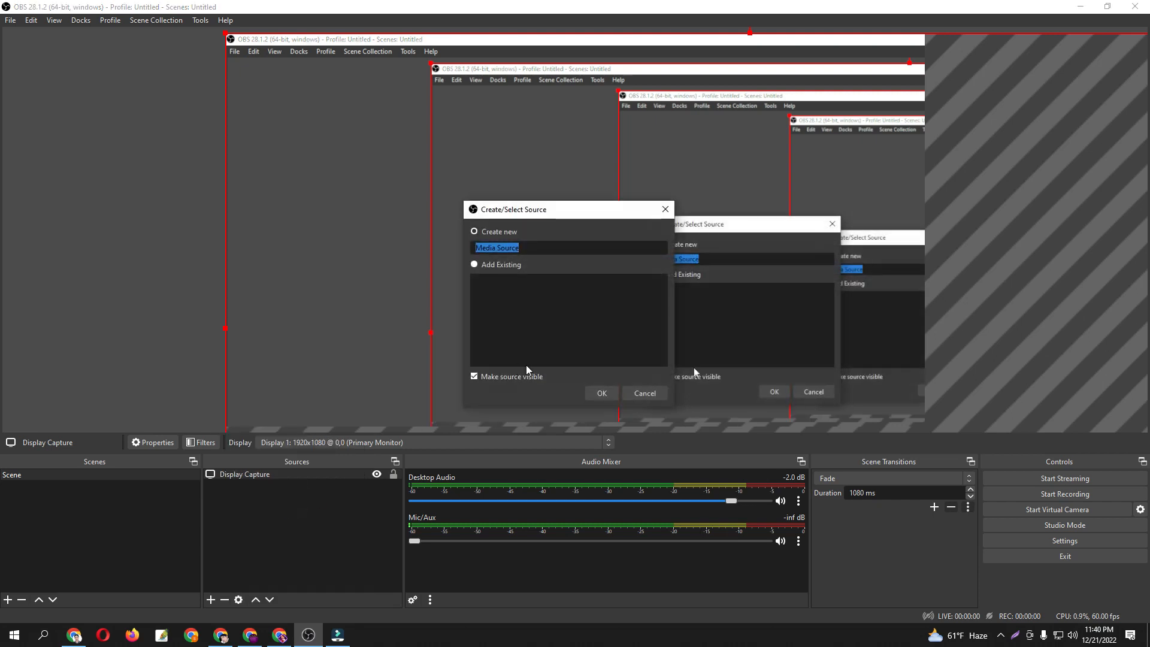
pyautogui.click(600, 393)
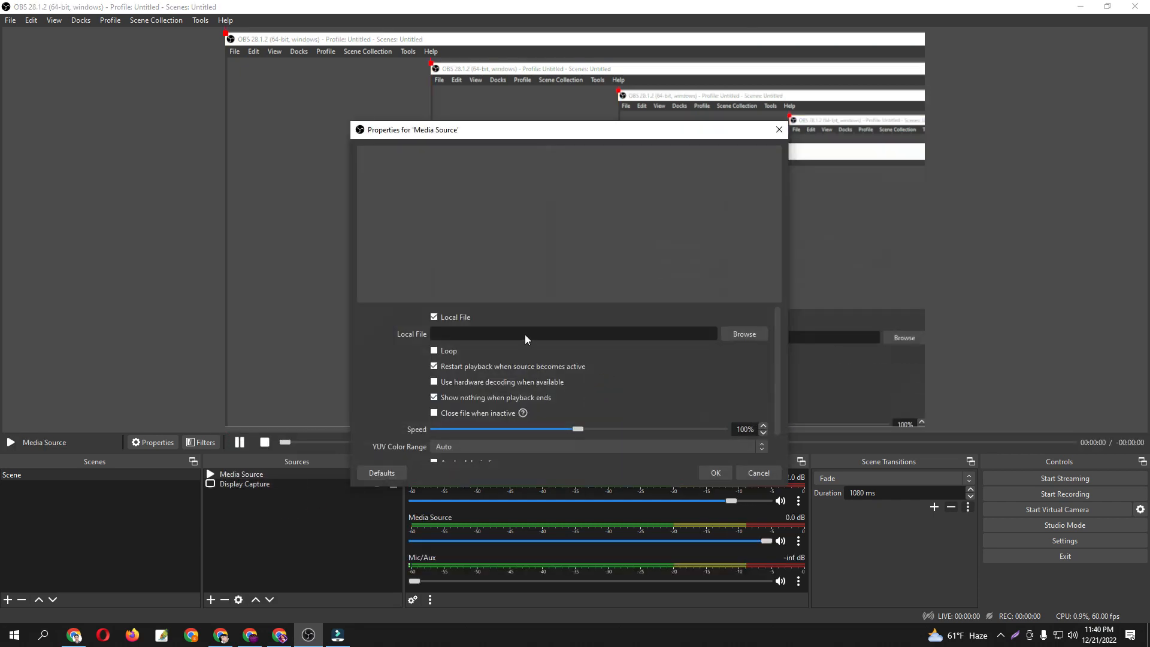
pyautogui.click(742, 333)
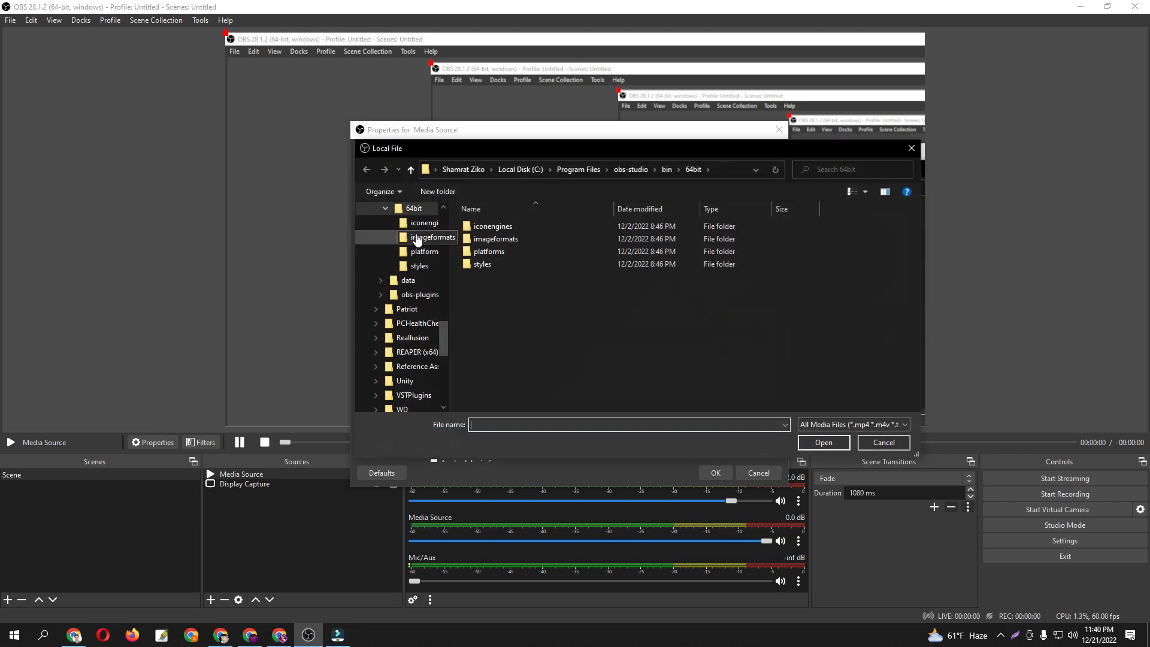
pyautogui.scroll(8, 417, 239)
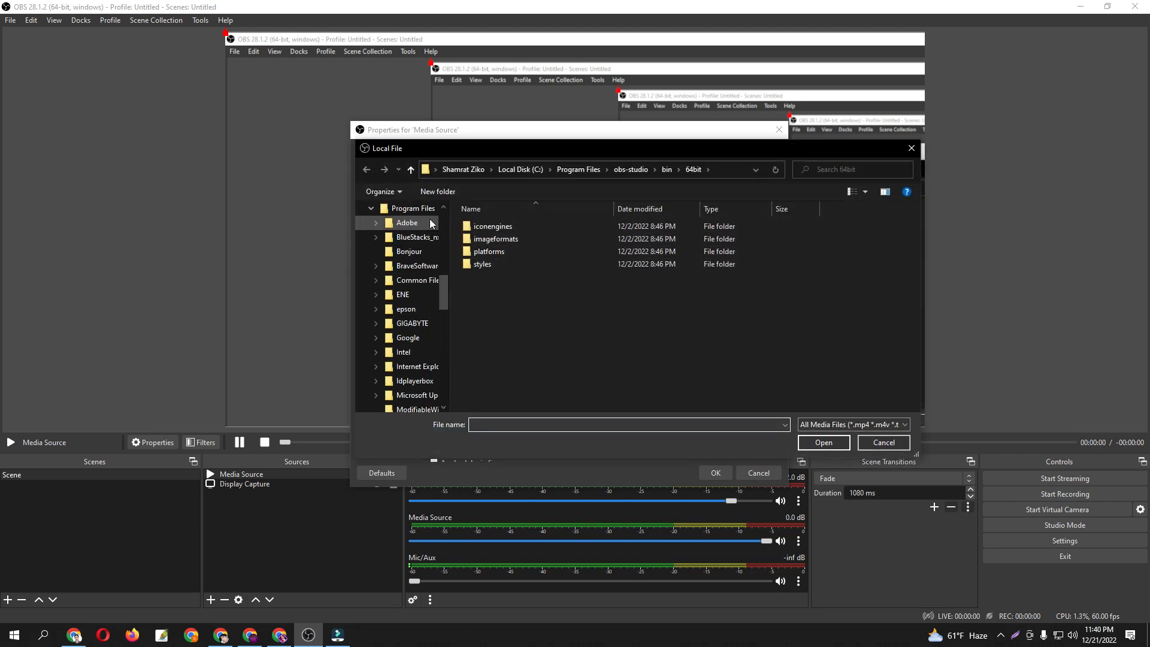
pyautogui.scroll(5, 430, 221)
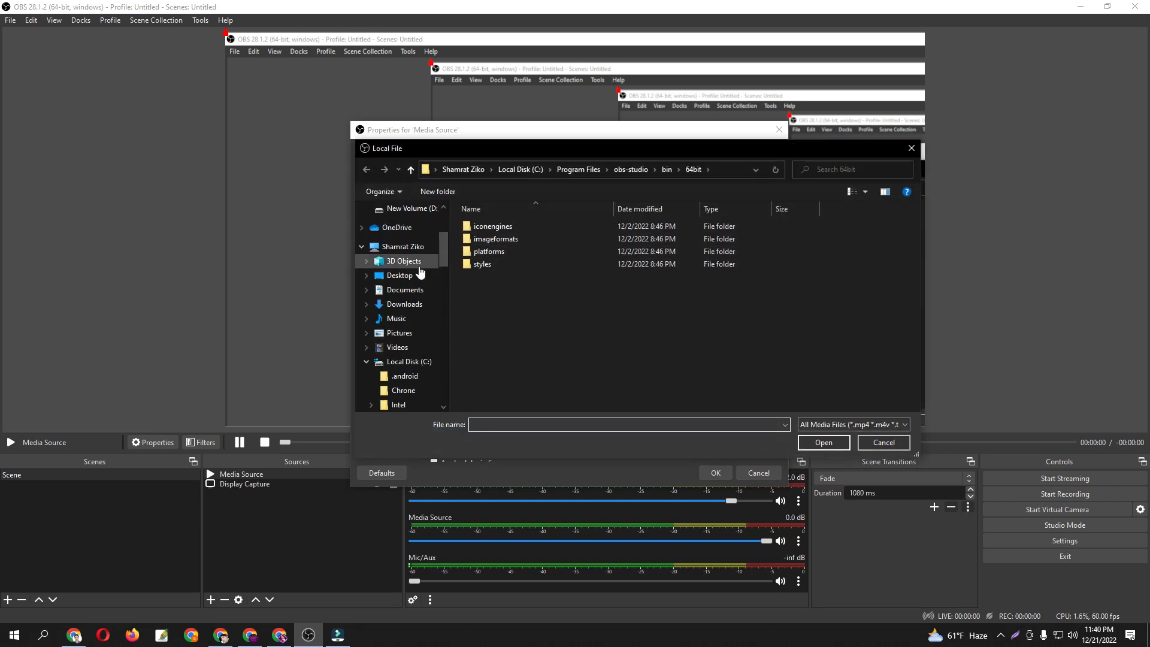
pyautogui.click(419, 275)
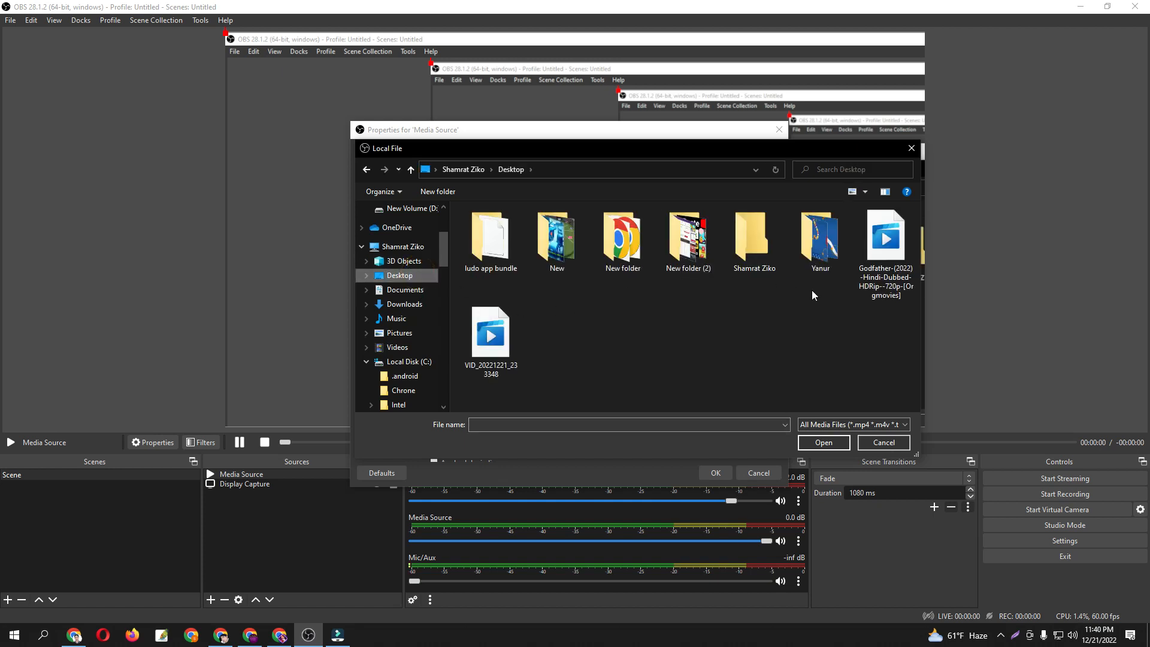
pyautogui.click(516, 368)
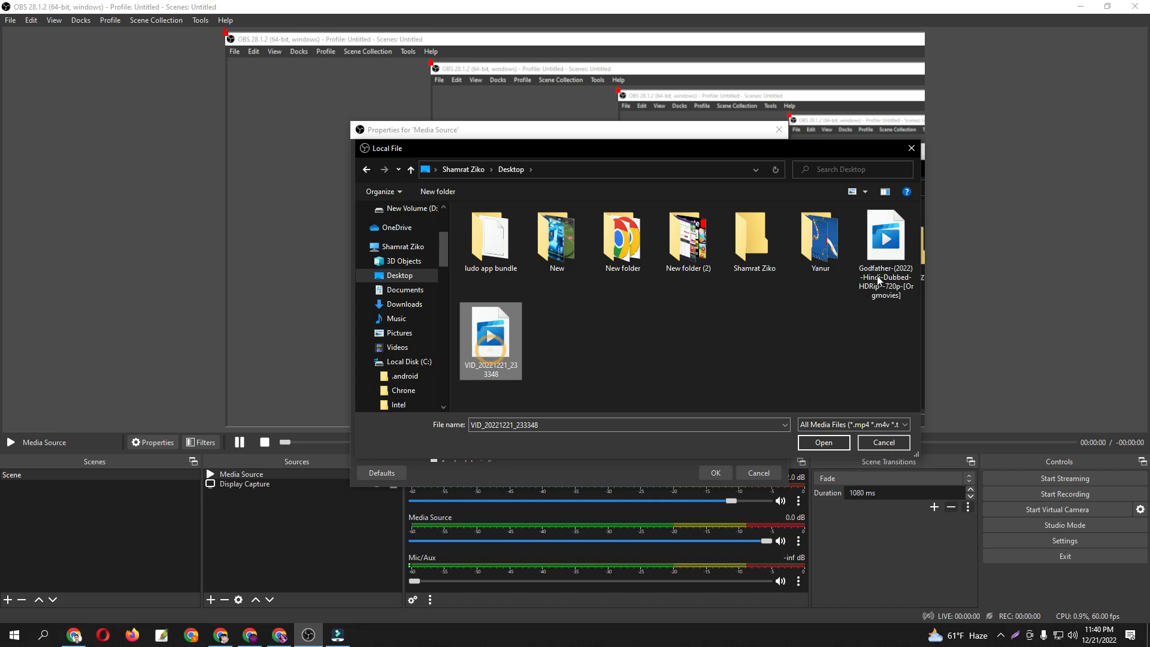
pyautogui.click(888, 258)
pyautogui.click(827, 444)
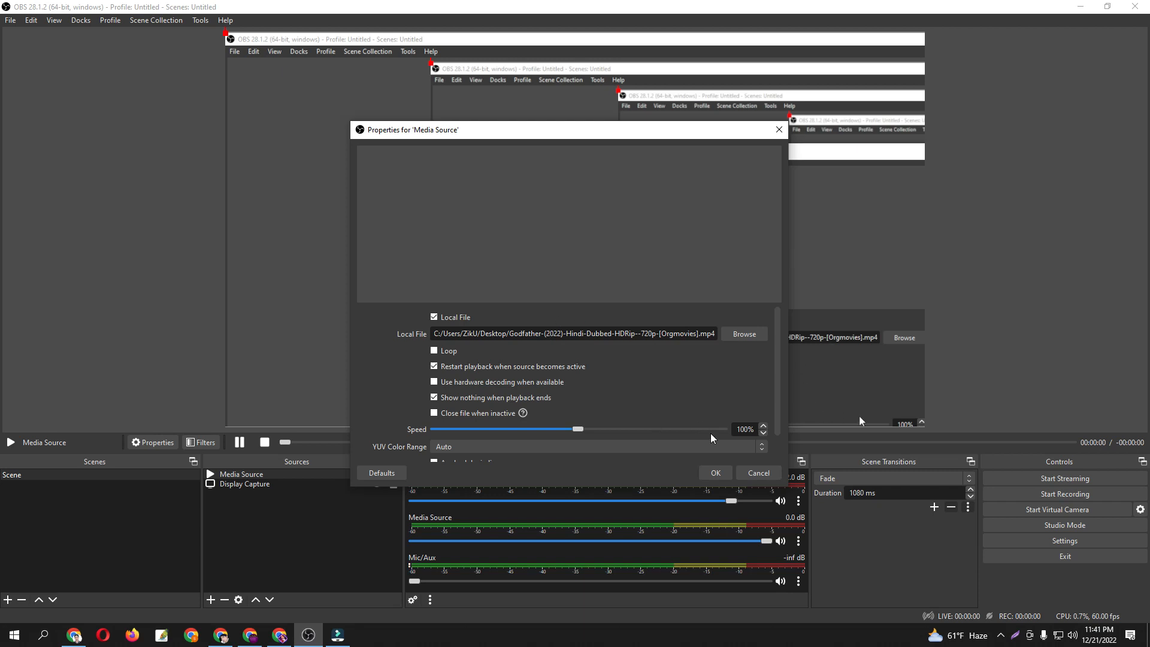
pyautogui.click(720, 473)
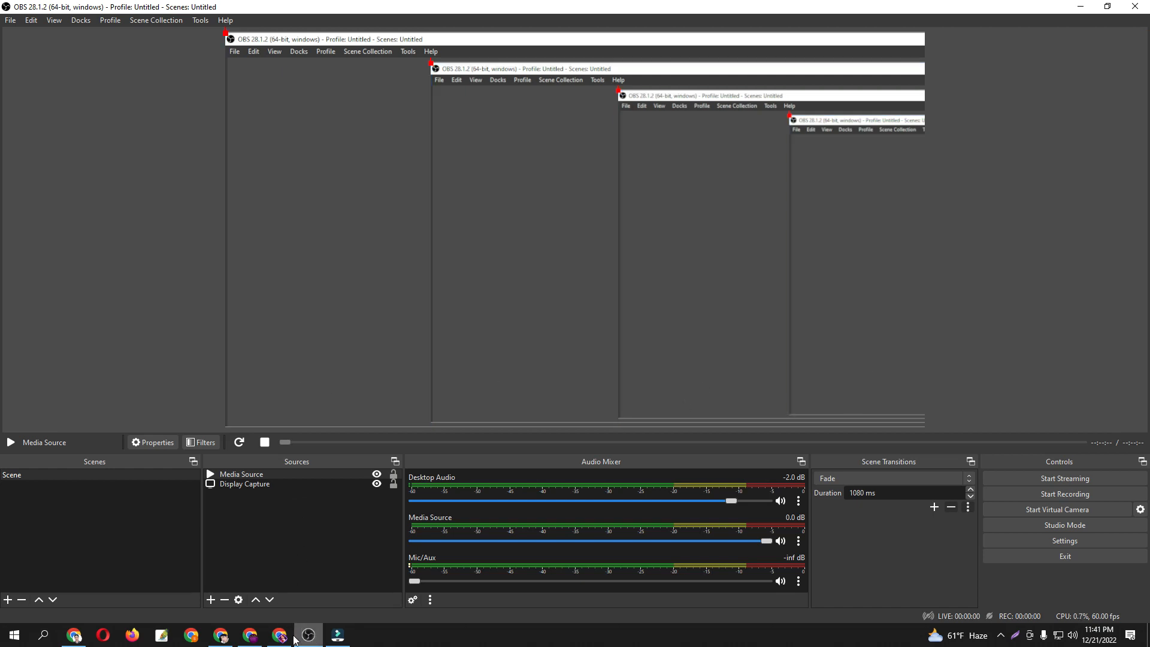
# - Switch back to Chrome and reload the Gaming Page's Live Producer
pyautogui.click(74, 636)
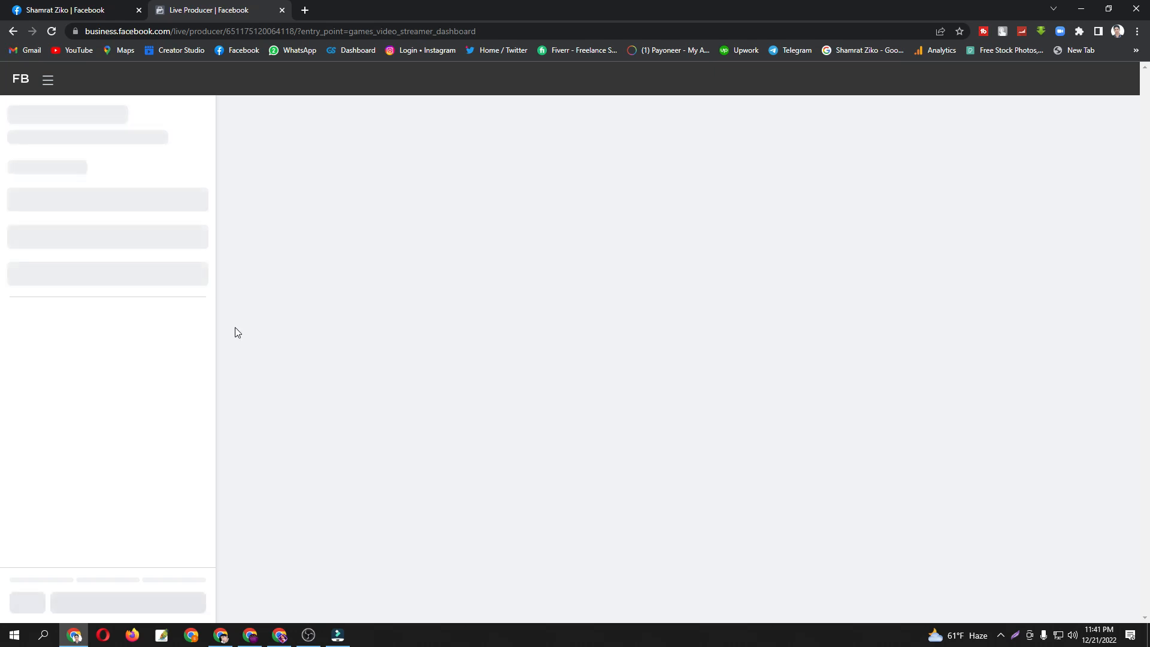
pyautogui.rightClick(469, 214)
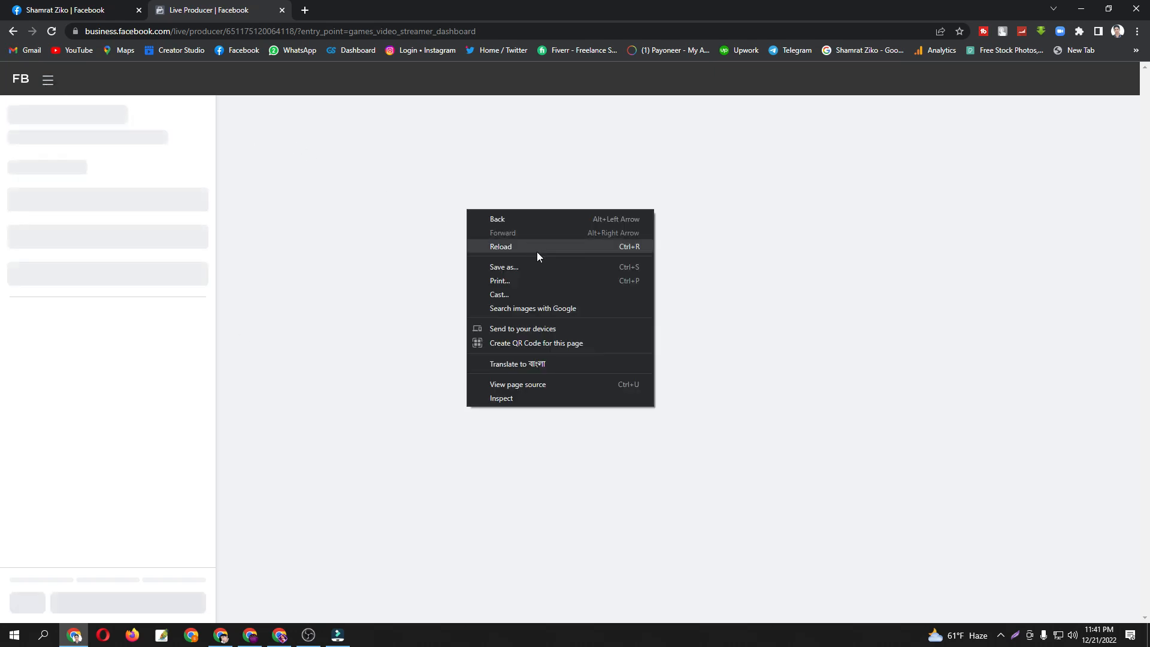
pyautogui.click(536, 252)
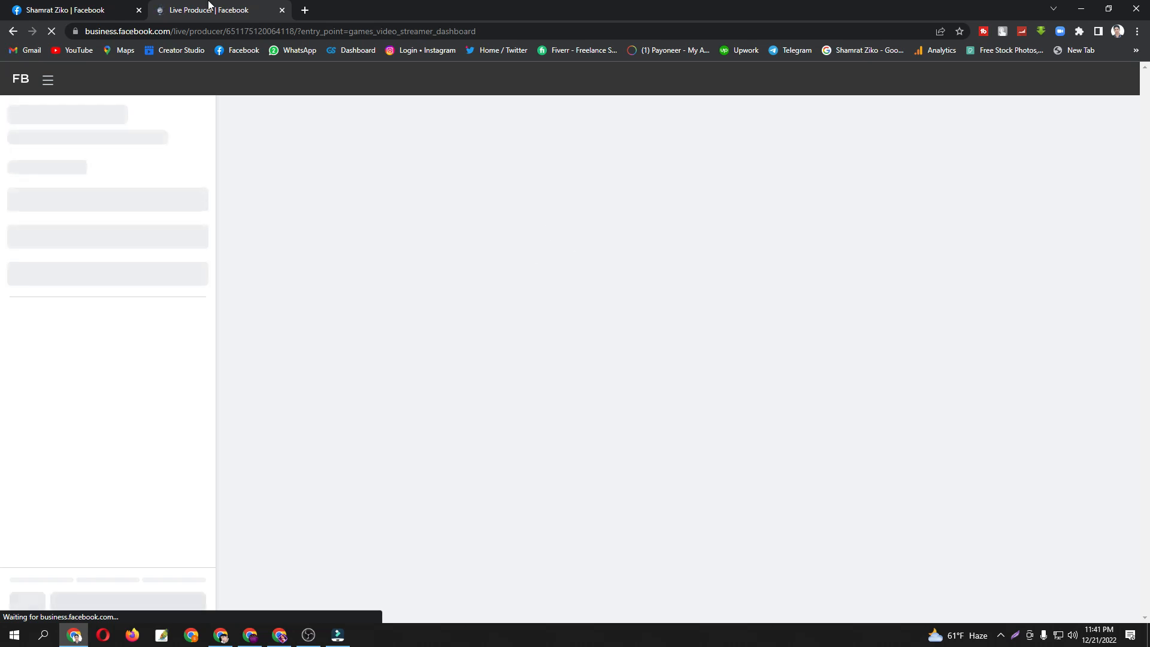
# - Create a live video from the personal Facebook profile with the Go live option and select Webcam as its video source
pyautogui.click(114, 9)
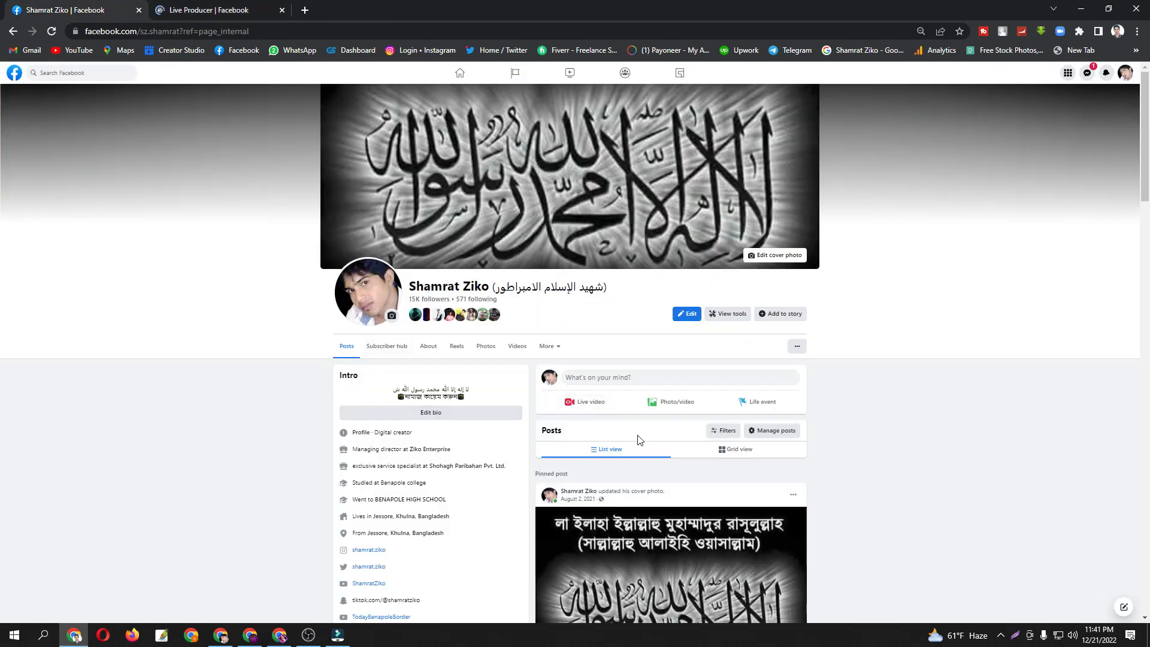
pyautogui.click(591, 402)
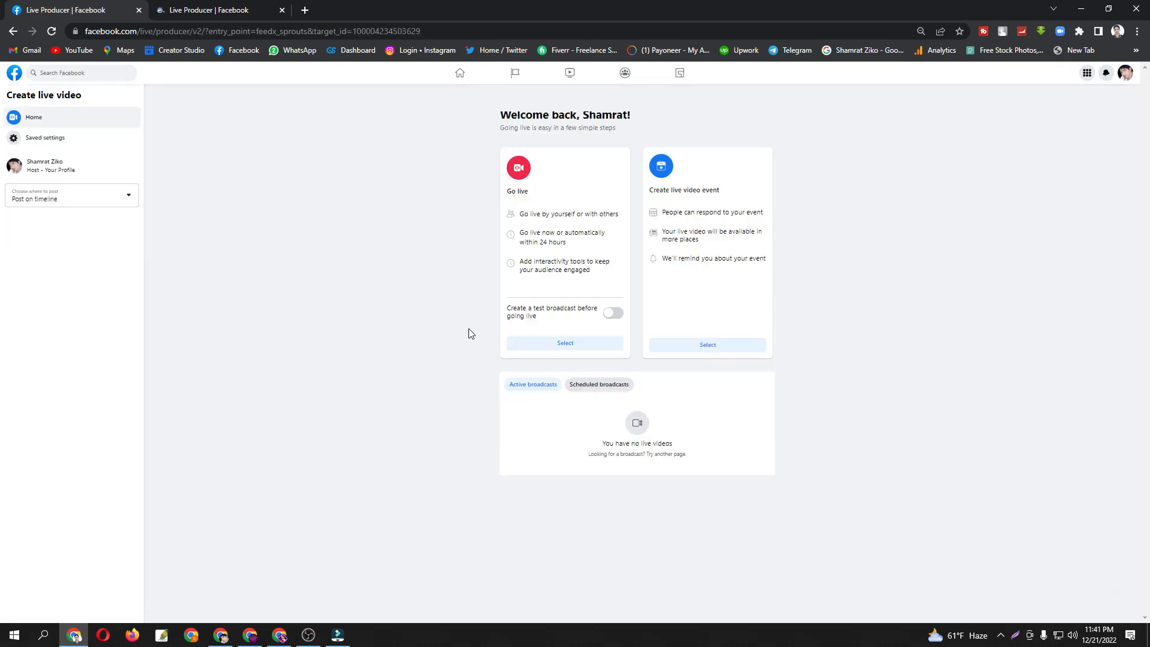
pyautogui.click(556, 347)
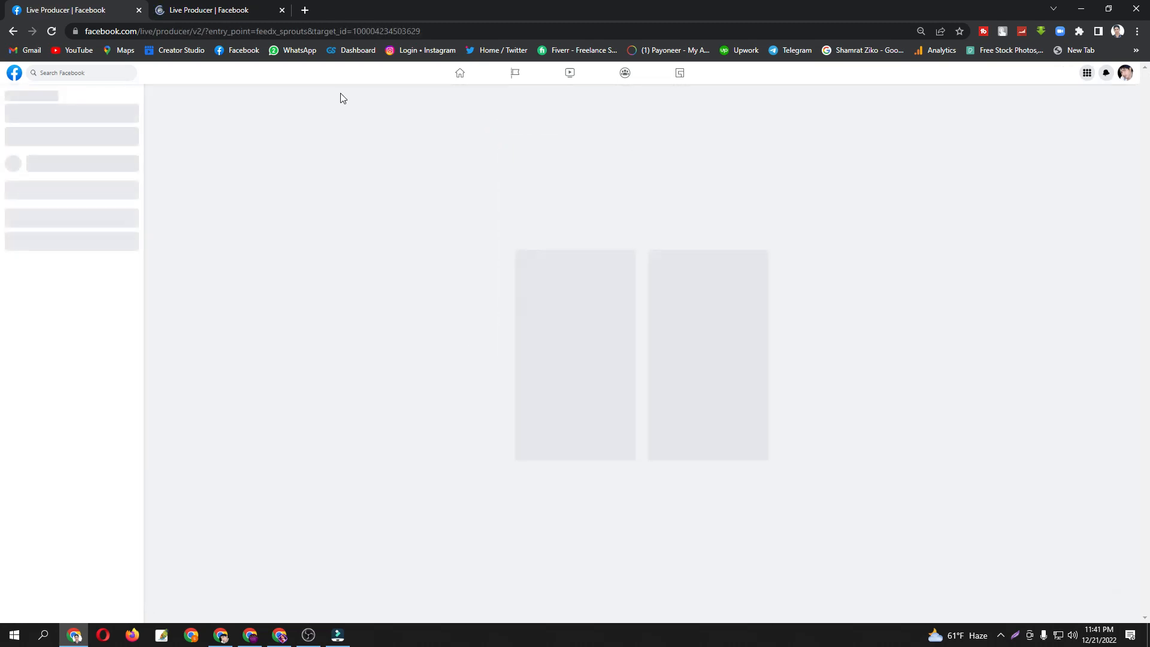
pyautogui.click(209, 6)
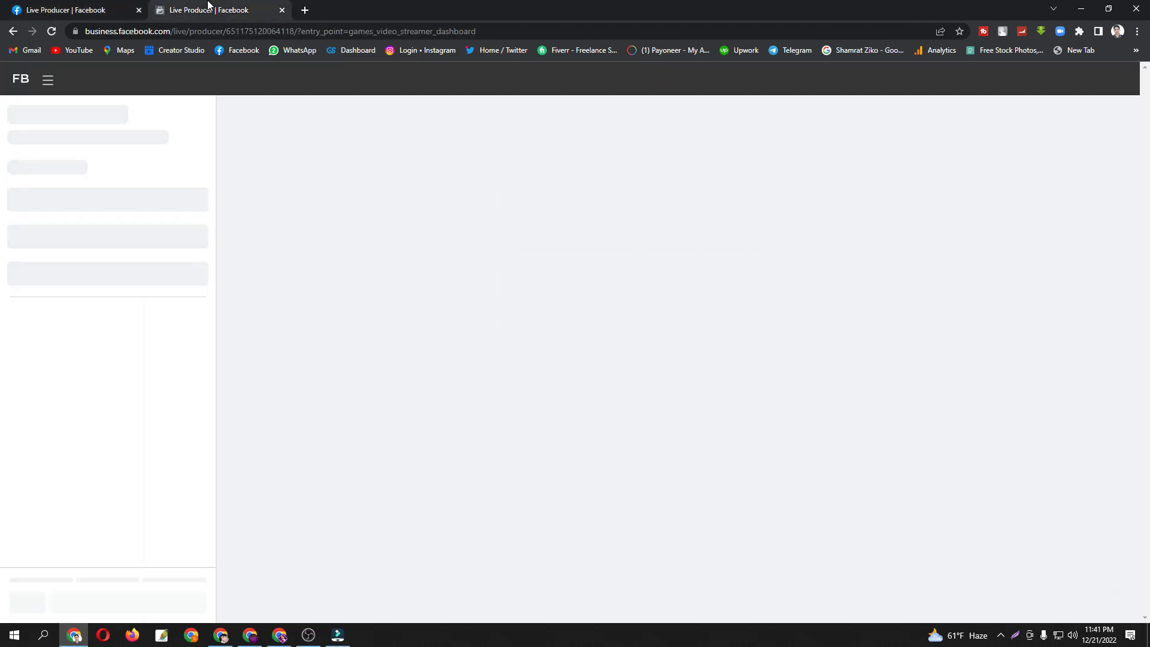
pyautogui.click(87, 6)
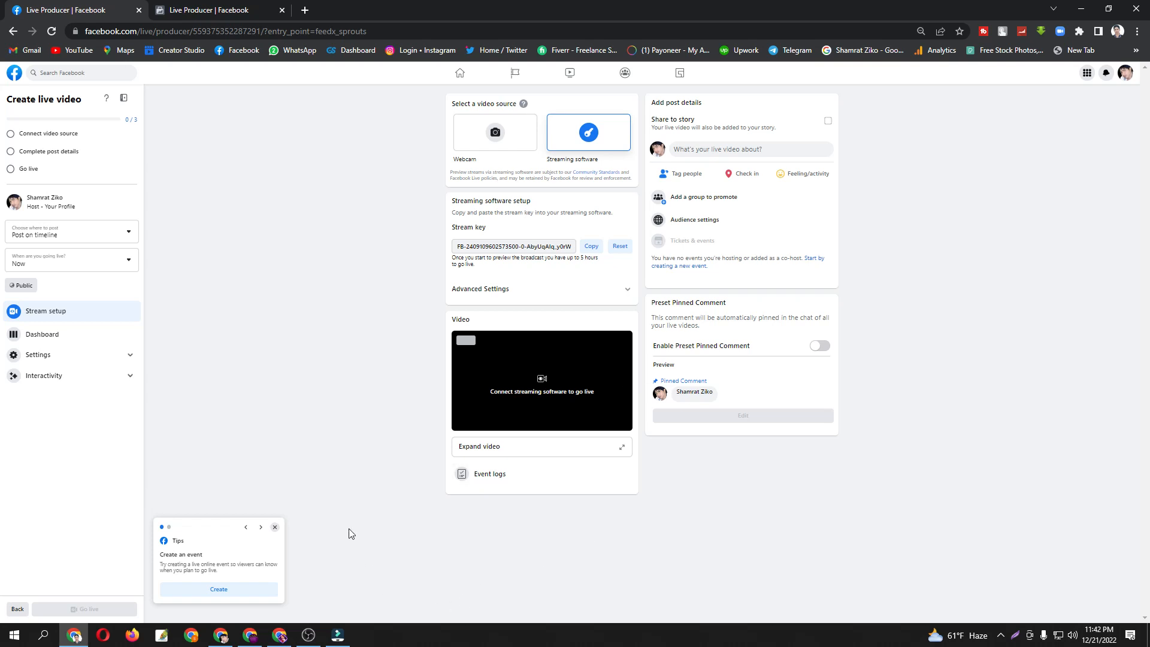
pyautogui.click(508, 150)
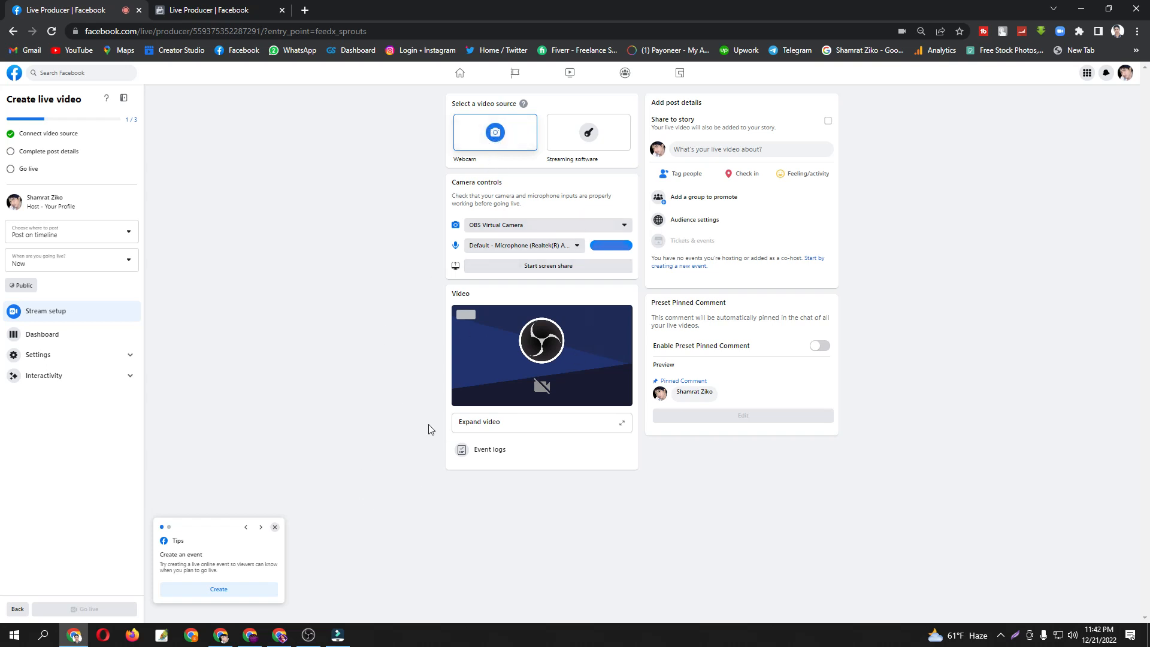
# - Select Streaming software as the live video's source and copy its stream key
pyautogui.click(587, 136)
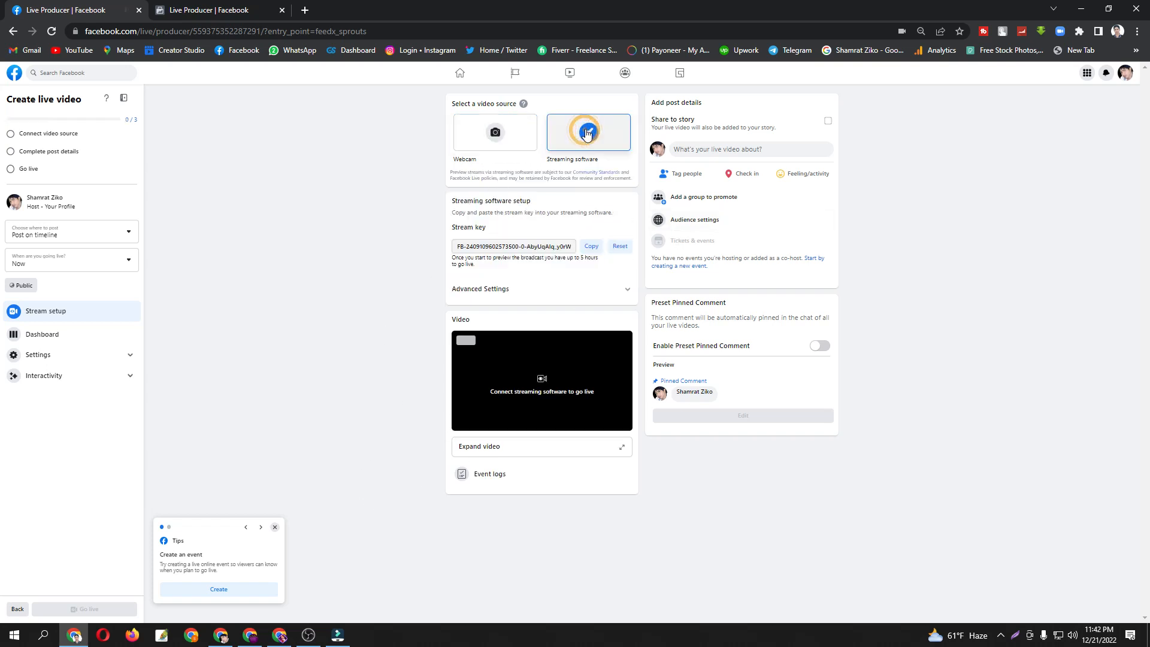
pyautogui.click(593, 254)
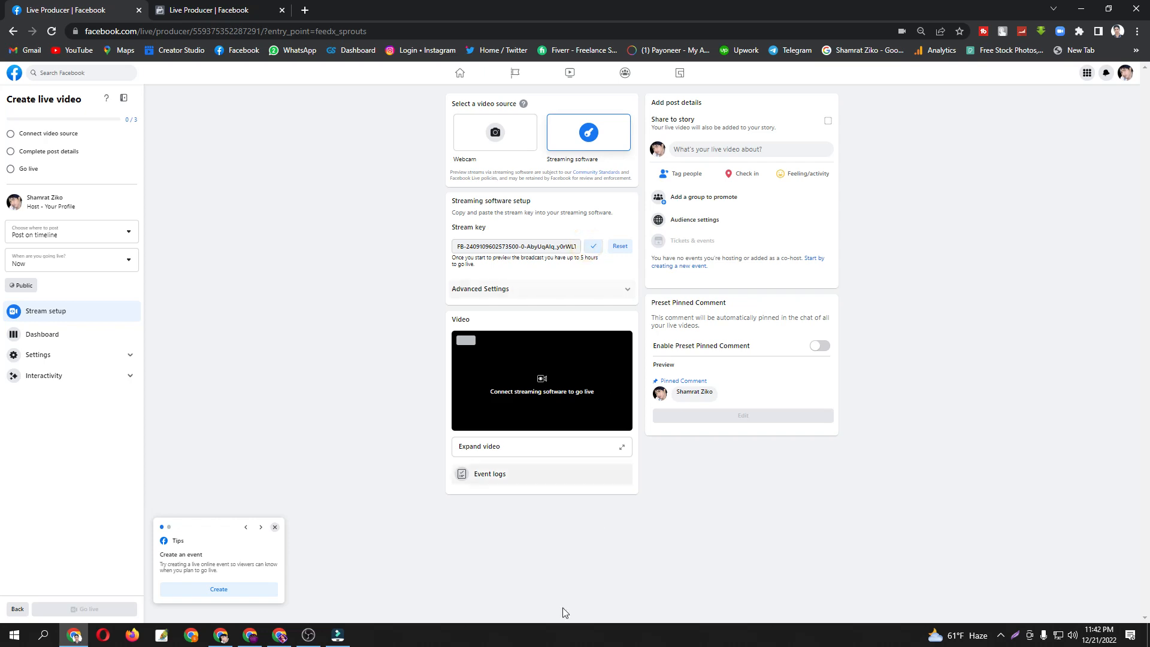
# - Switch to OBS Studio and set the streaming service to Facebook Live in the stream settings
pyautogui.click(308, 635)
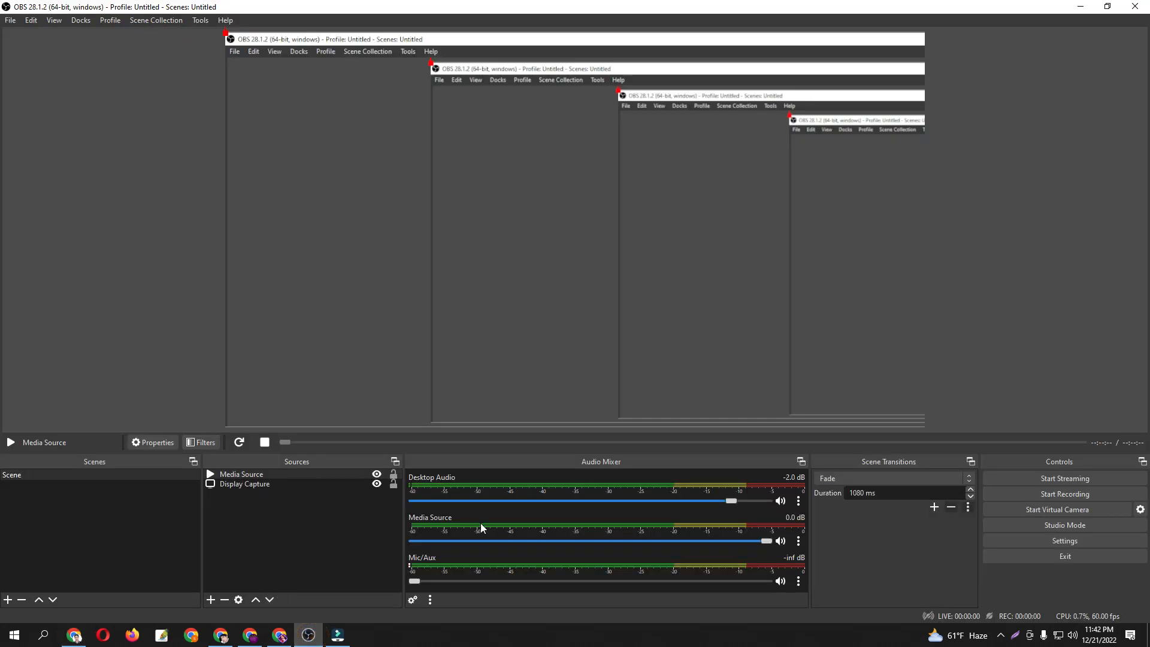
pyautogui.click(1065, 541)
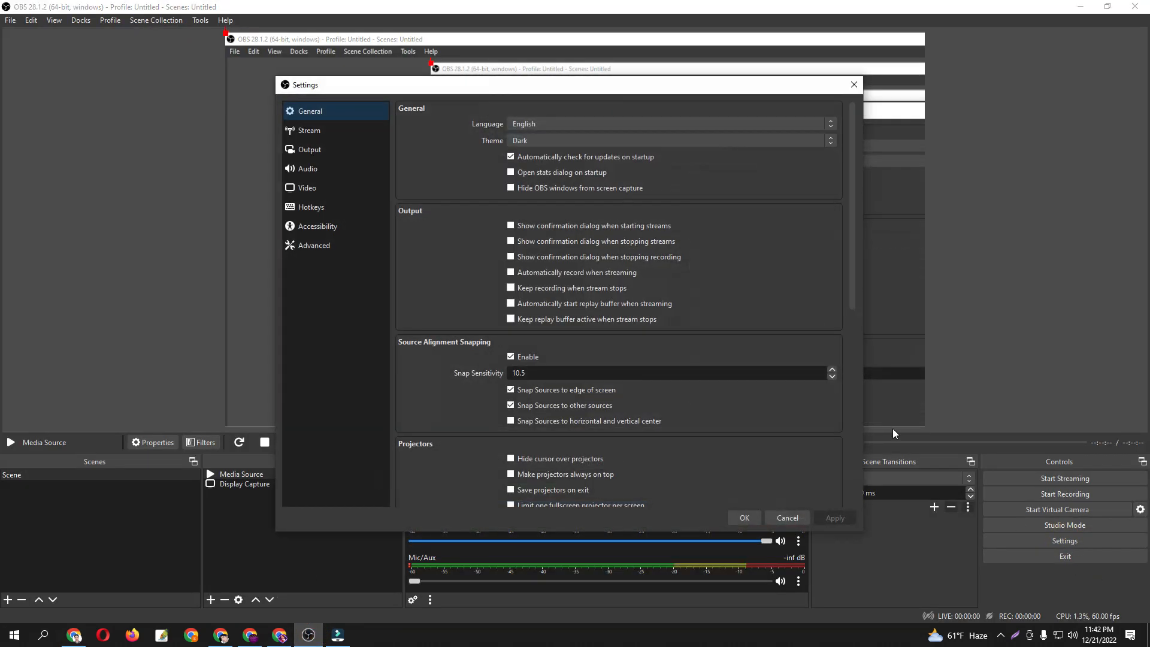
pyautogui.click(333, 111)
pyautogui.click(318, 132)
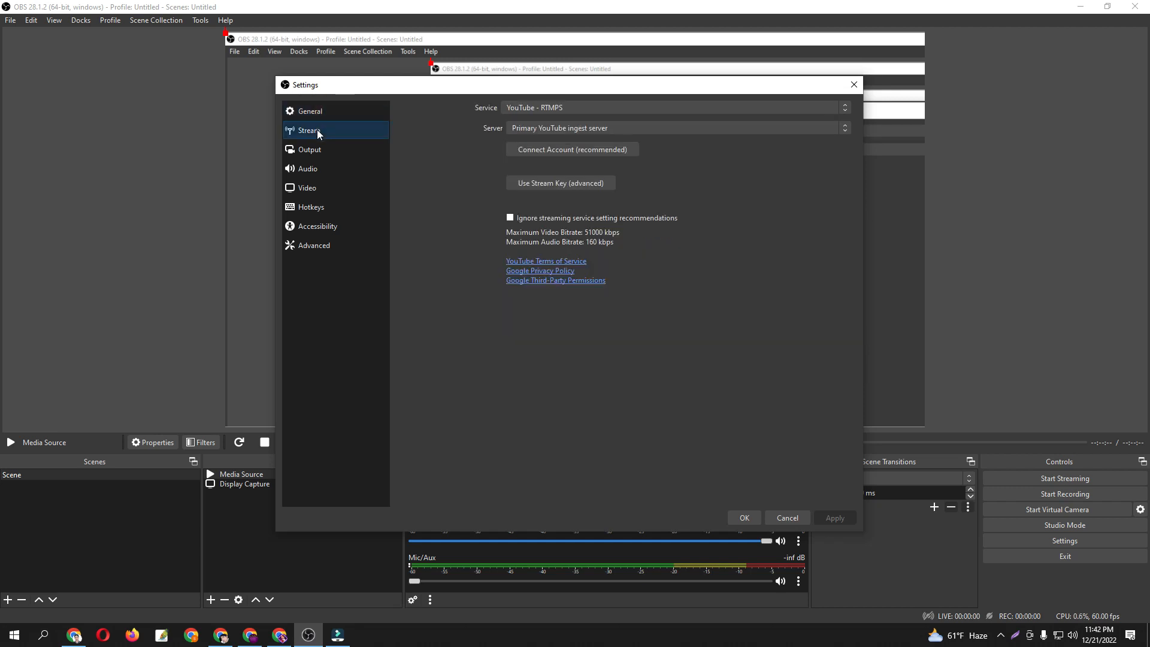
pyautogui.click(564, 109)
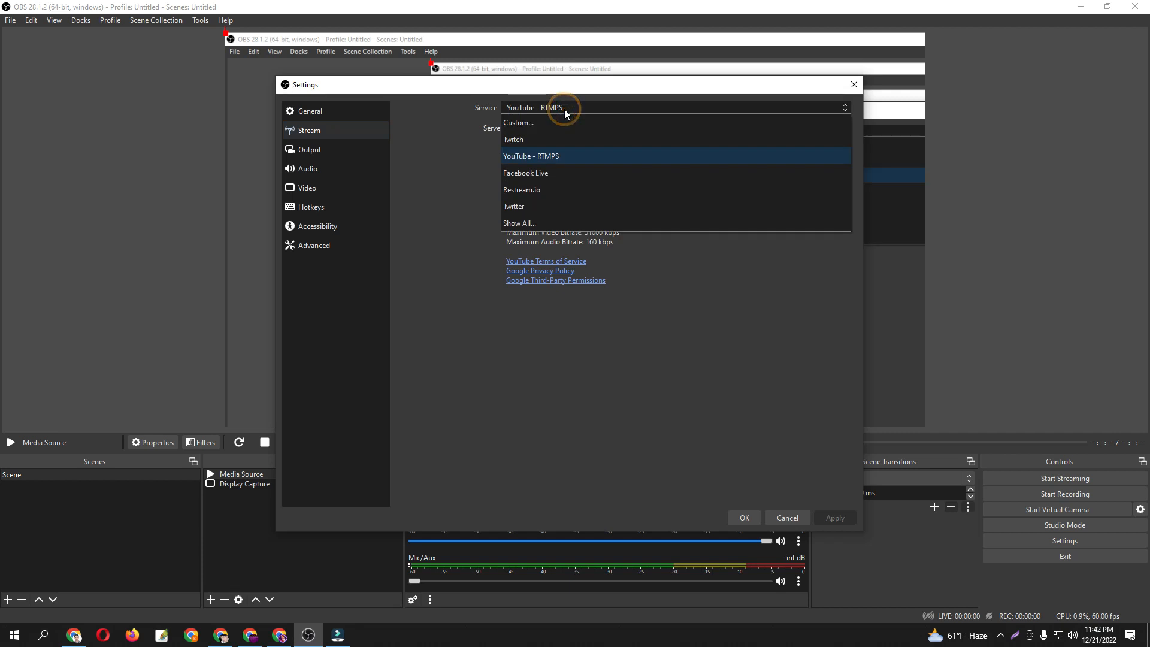
pyautogui.click(566, 173)
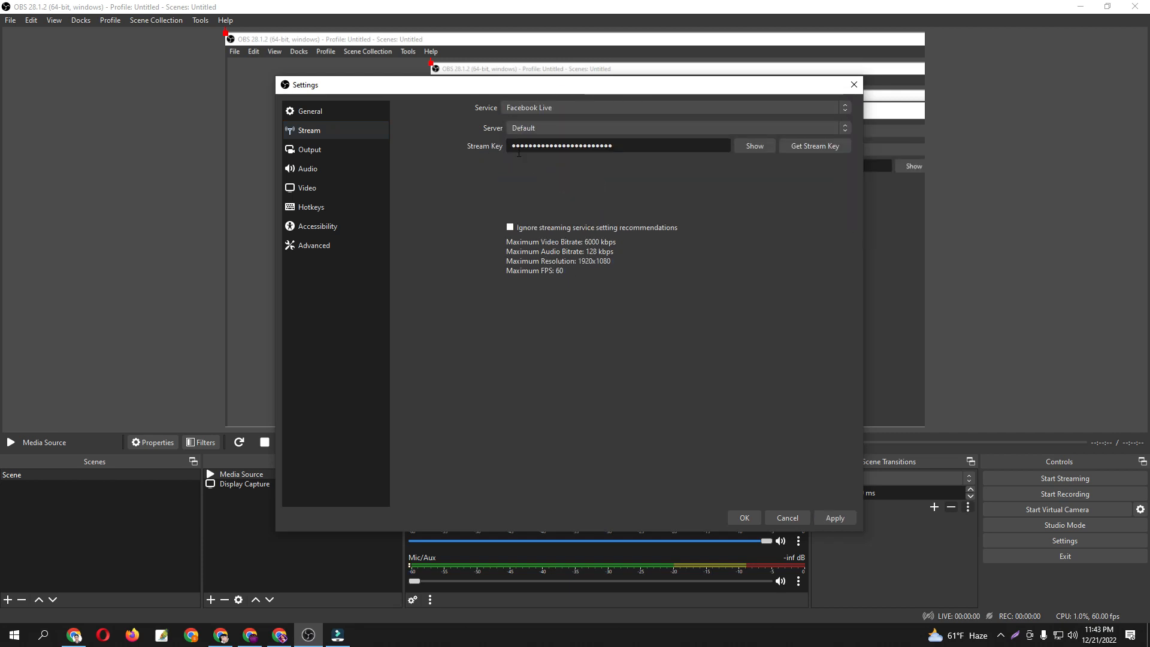
# - Replace the existing stream key with the one copied from Facebook Live Producer, then apply and close the settings
pyautogui.doubleClick(557, 145)
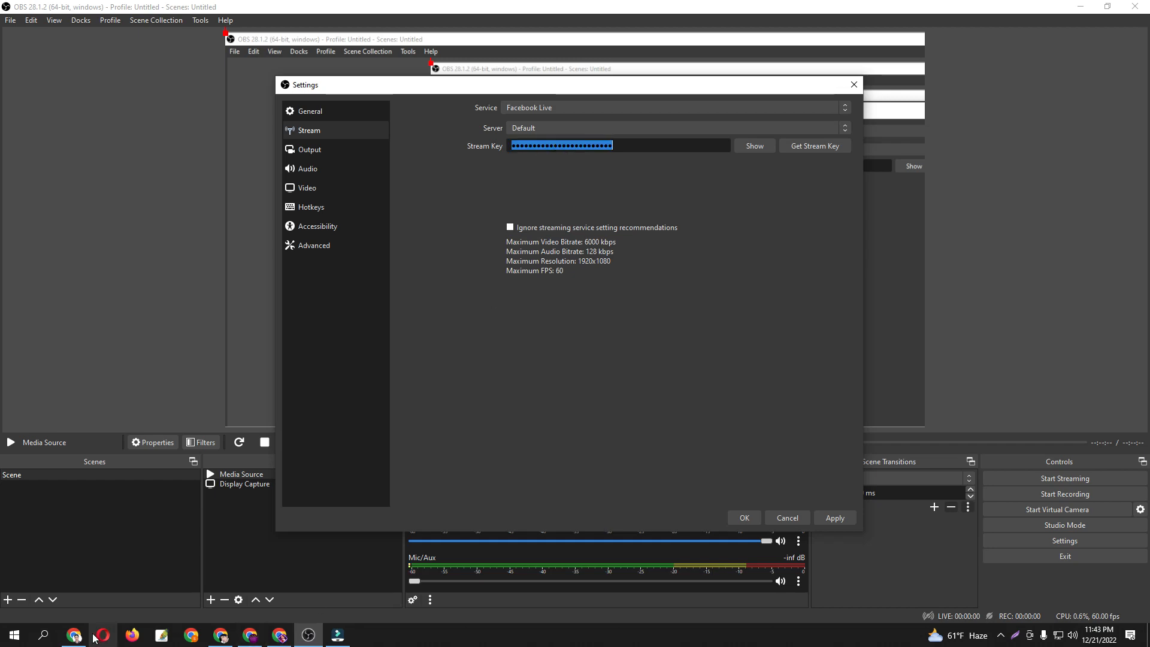
pyautogui.click(74, 635)
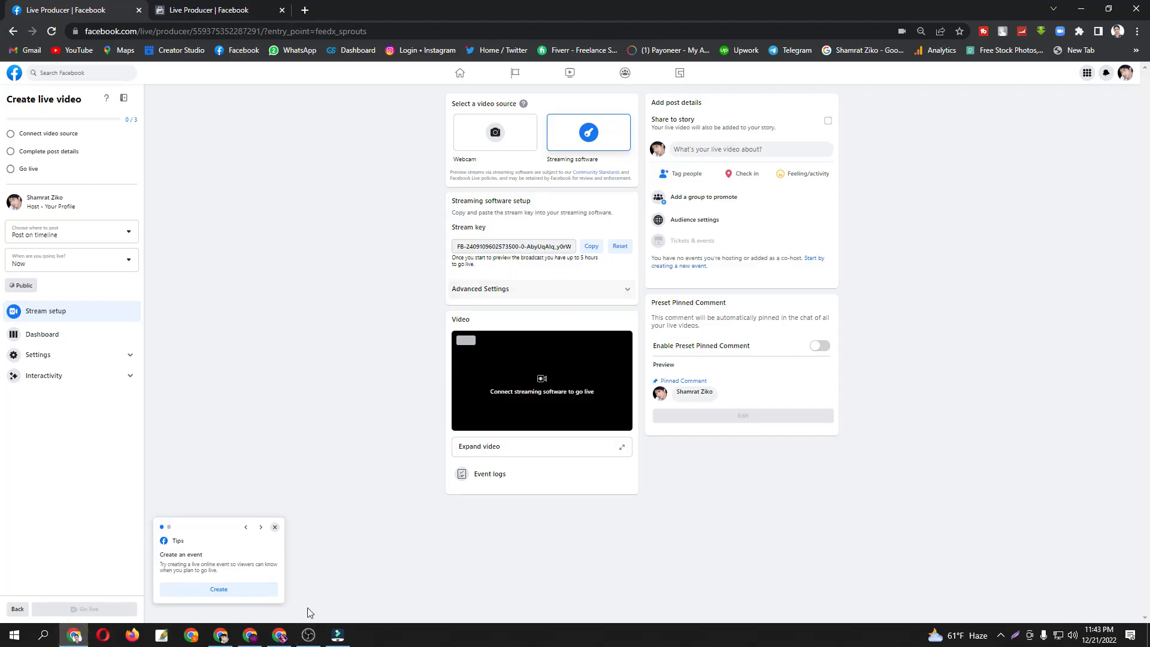
pyautogui.click(308, 635)
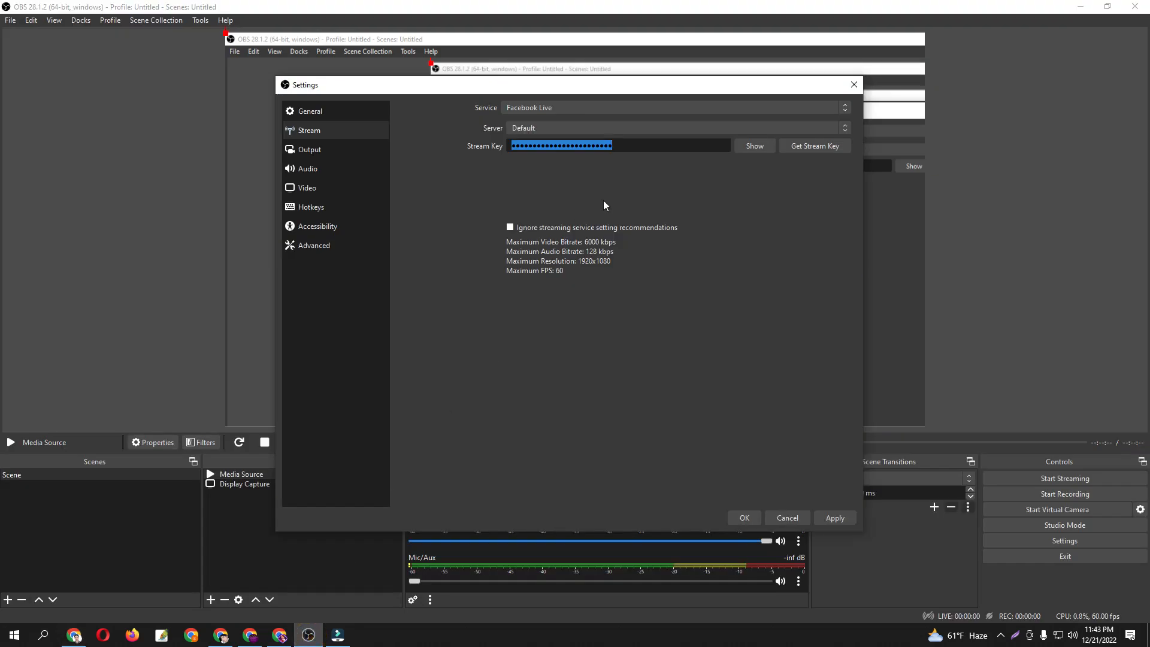
pyautogui.hotkey('ctrl', 'v')
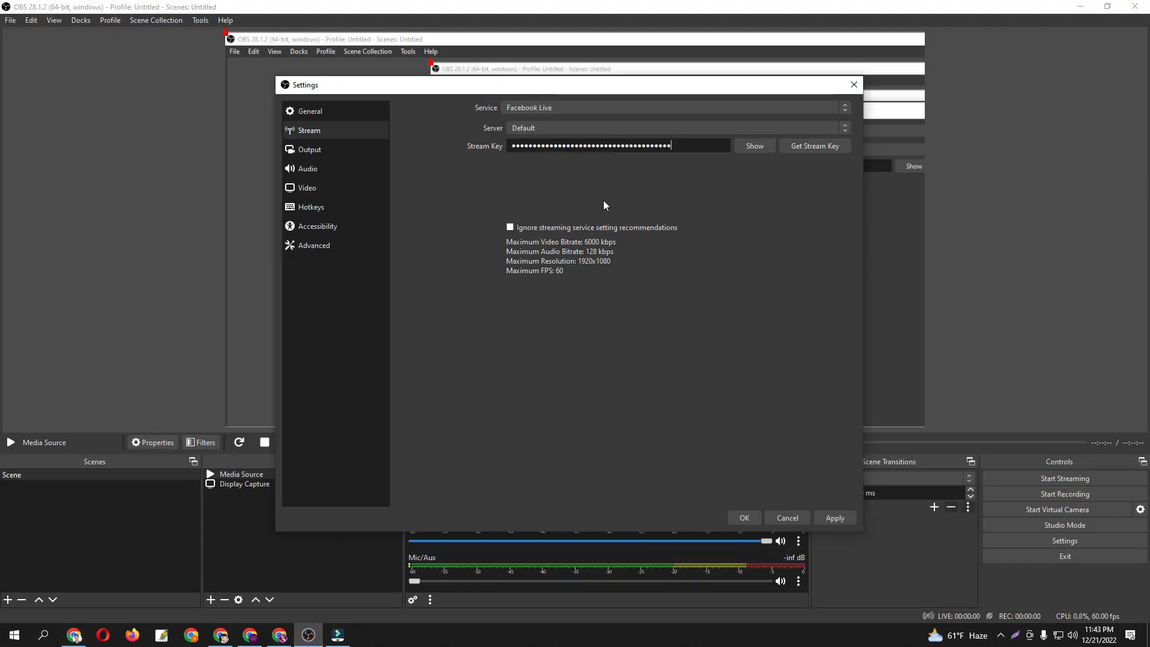
pyautogui.click(834, 519)
pyautogui.click(743, 517)
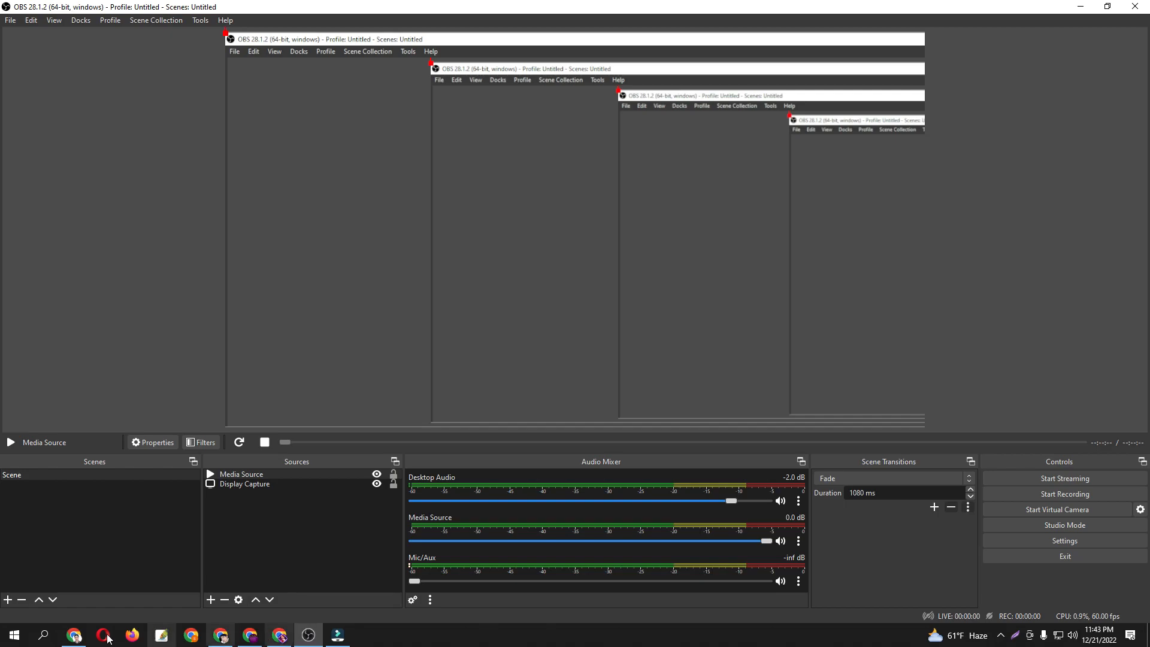
pyautogui.click(75, 636)
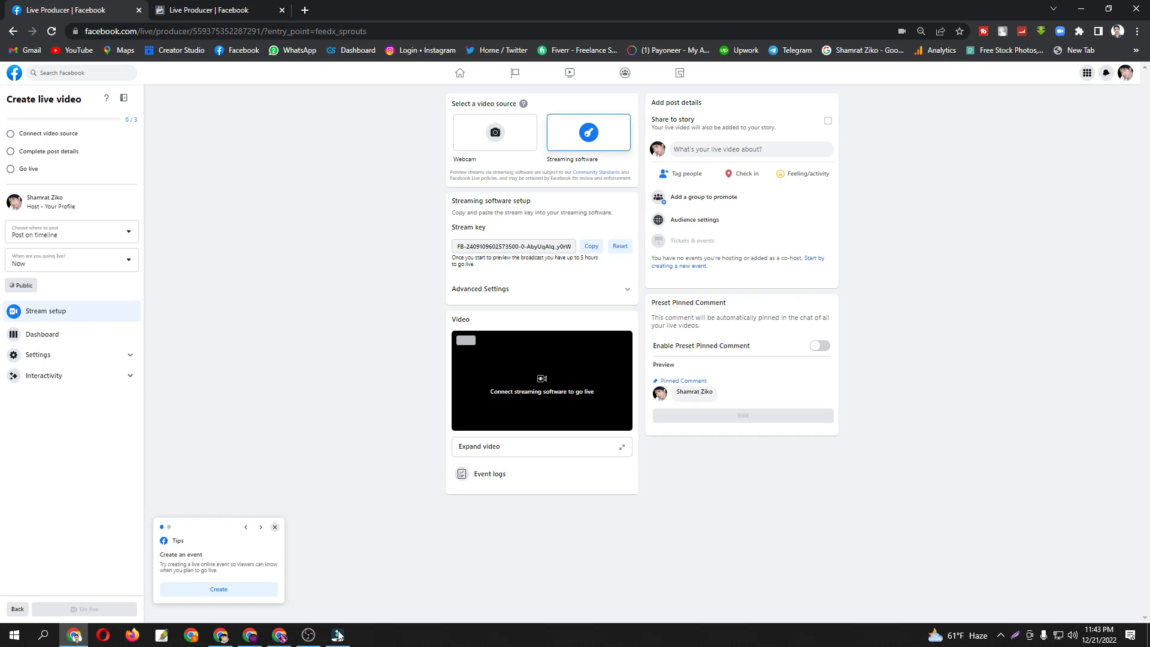
pyautogui.click(310, 636)
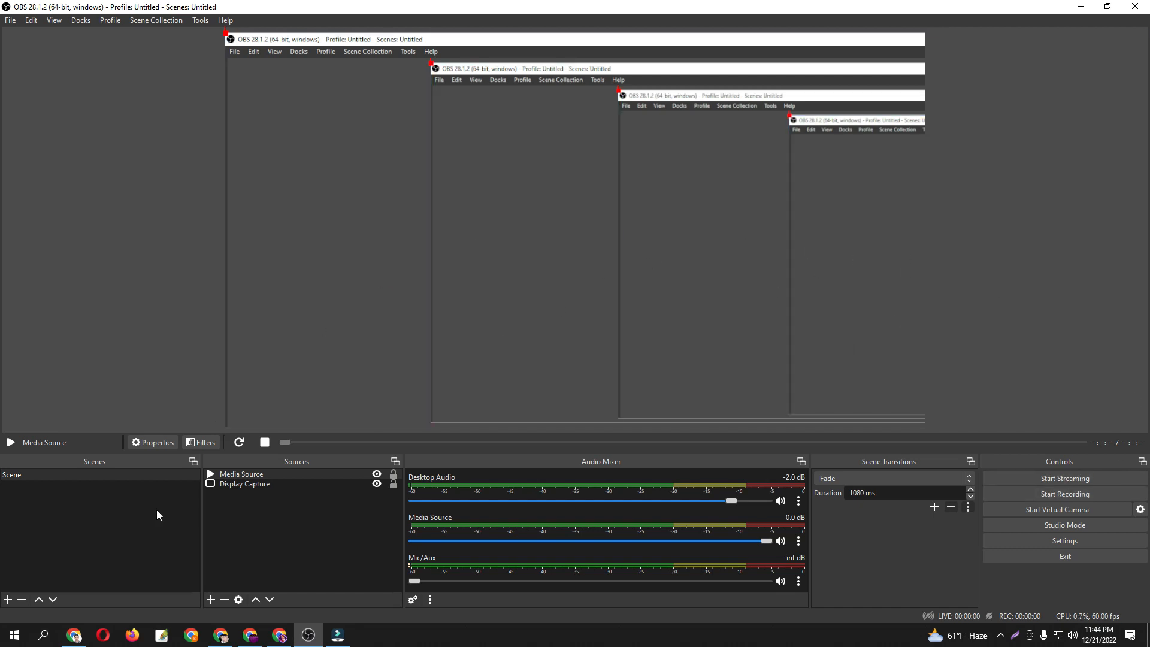
pyautogui.click(208, 602)
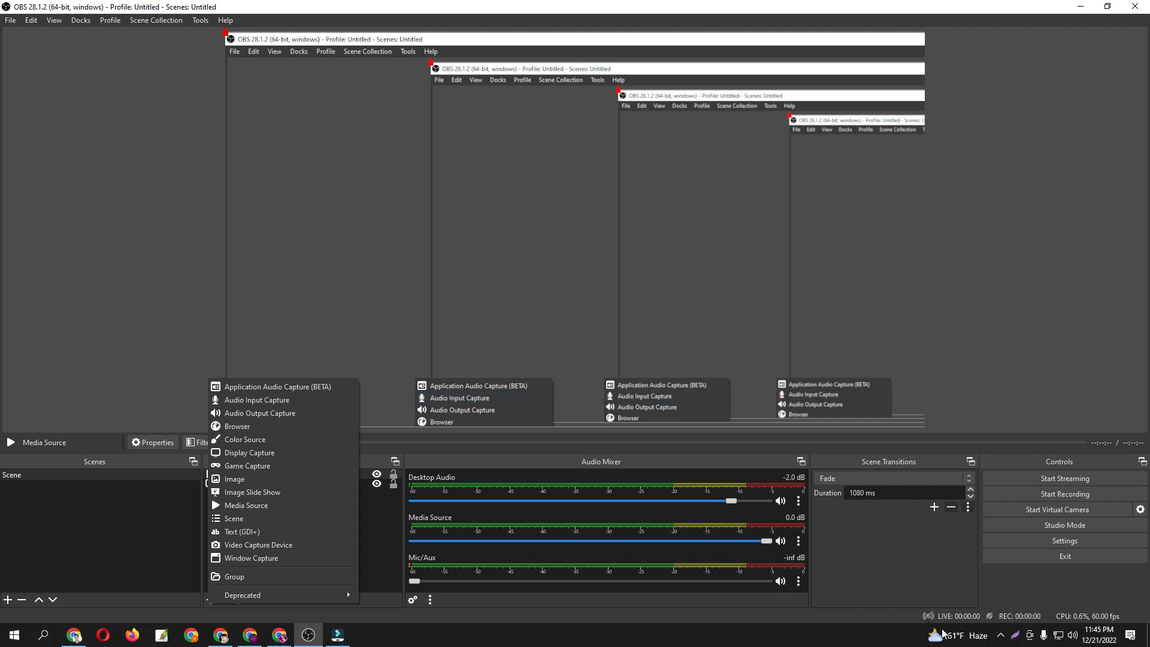
pyautogui.click(999, 636)
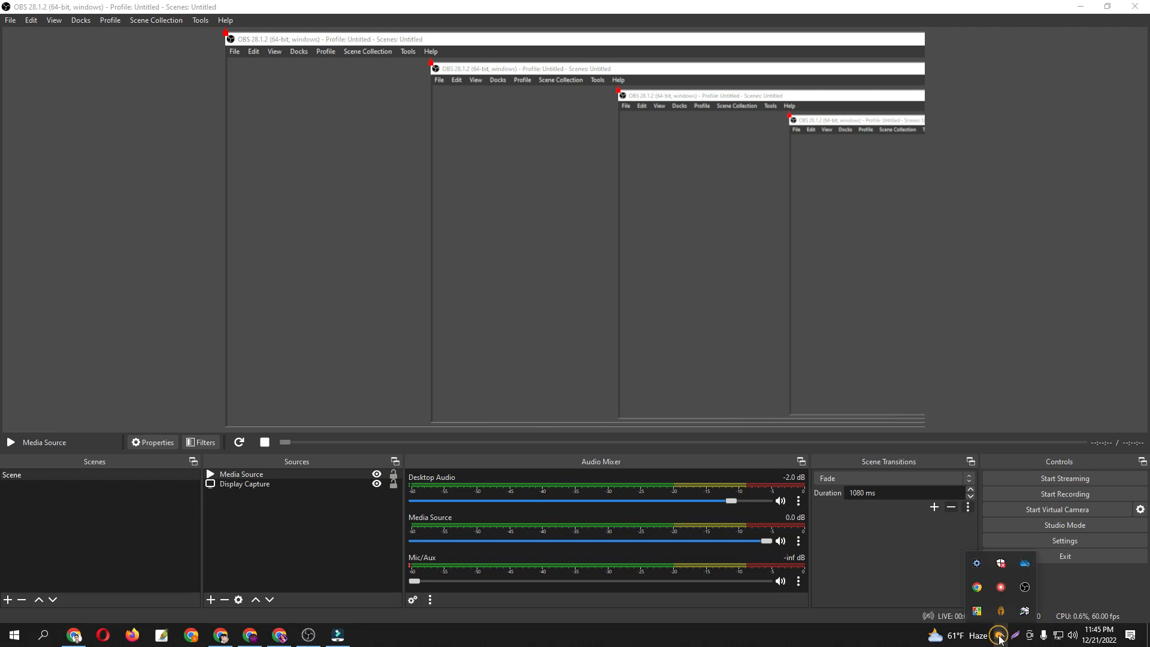
pyautogui.rightClick(999, 590)
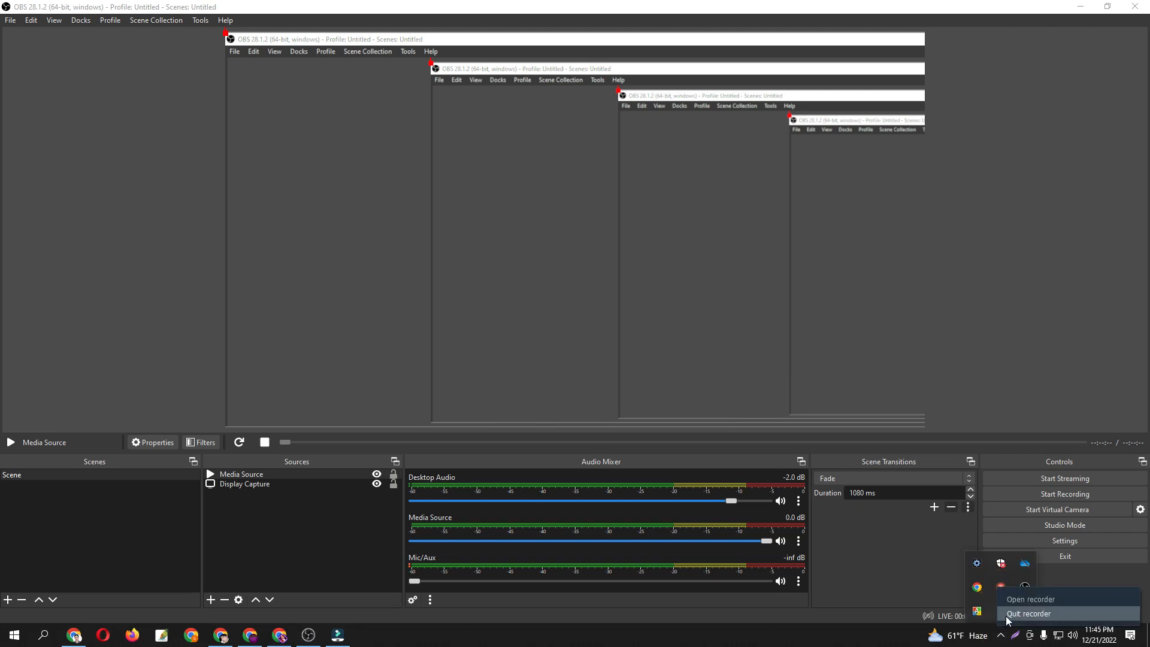